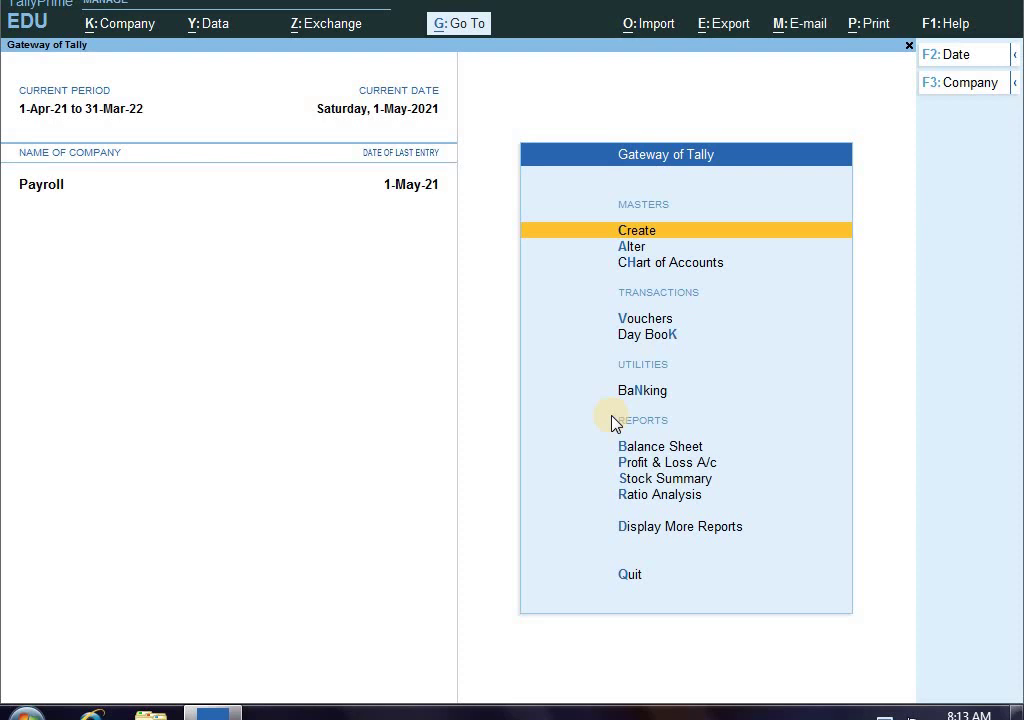
# Step: Open the company list and move to Create Company
pyautogui.press('F3')
pyautogui.press('Up')
pyautogui.press('Up')
pyautogui.press('Up')
pyautogui.press('Up')
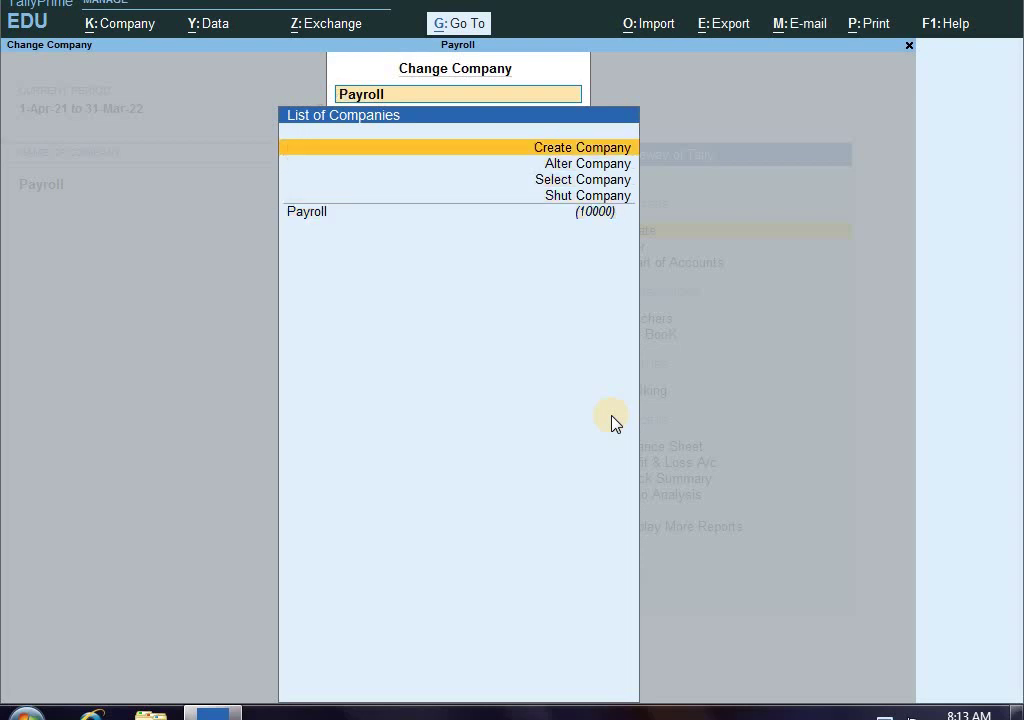
# Step: Create the company Kavya & Co with address Bangalore and state Karnataka
pyautogui.press('Return')
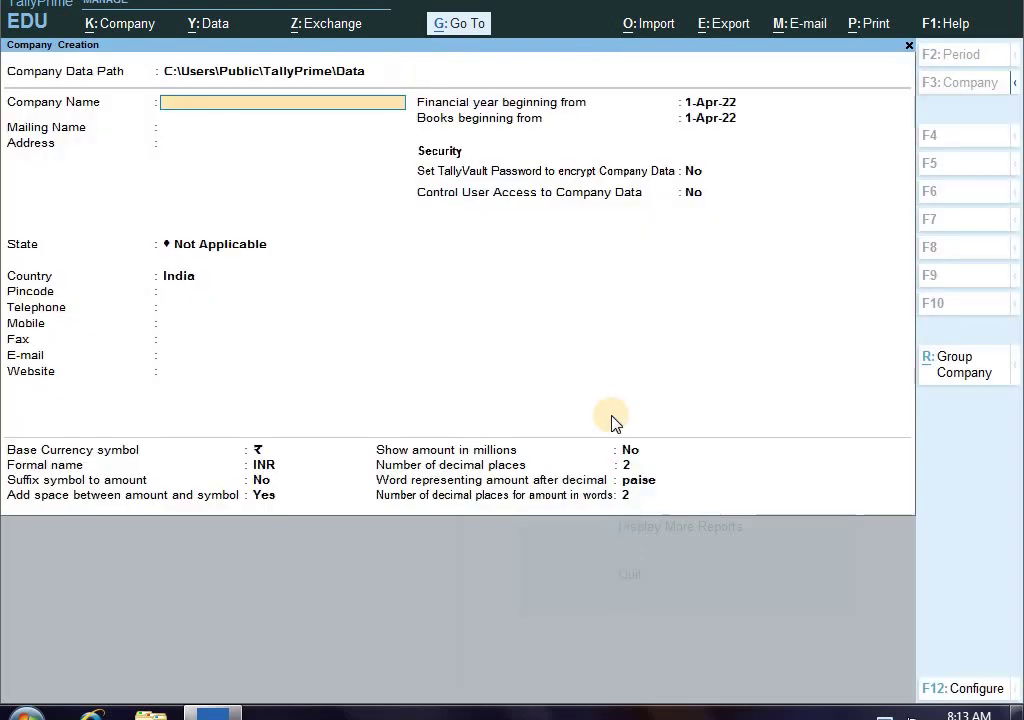
pyautogui.write('Kavya & Co')
pyautogui.press('Return')
pyautogui.write('Bangalore')
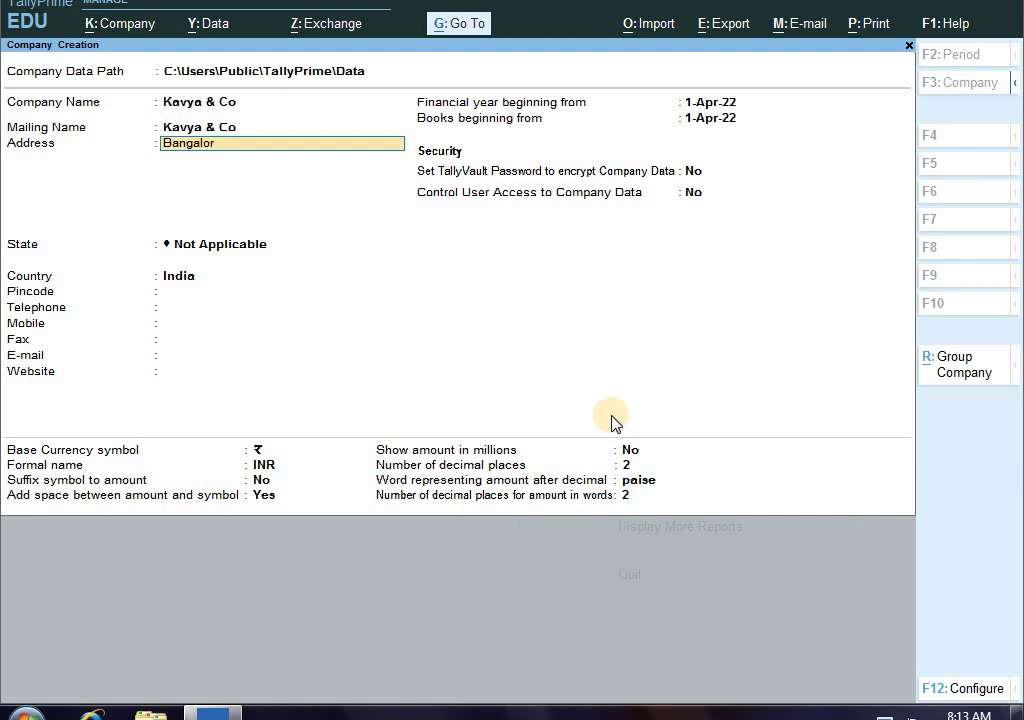
pyautogui.press('Return')
pyautogui.press('Return')
pyautogui.write('kar')
pyautogui.press('Return')
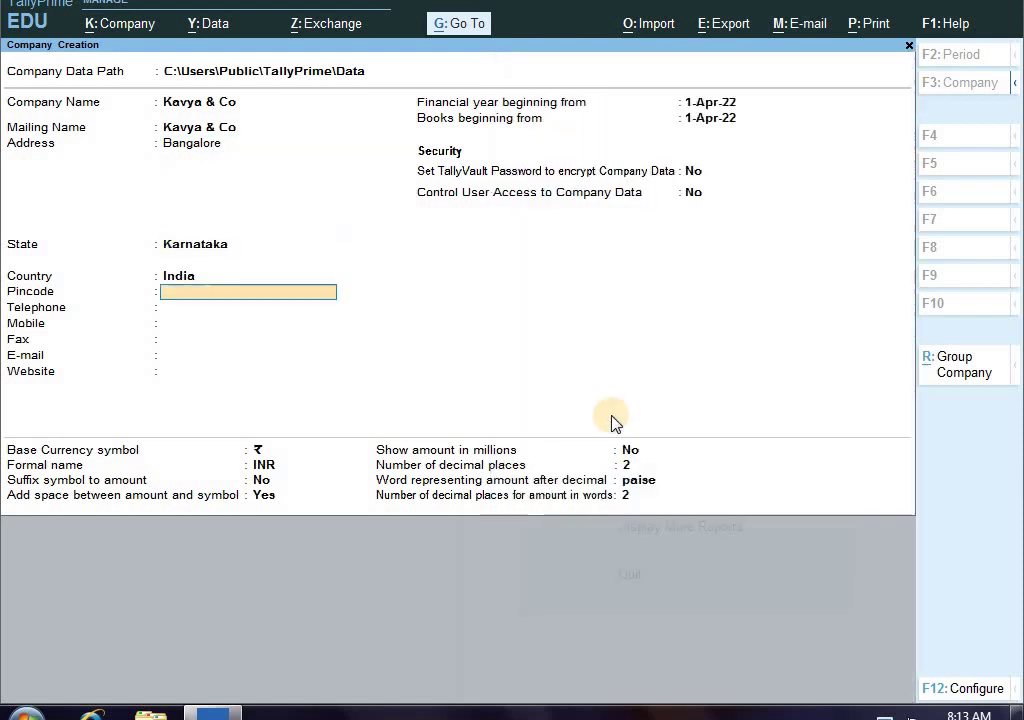
pyautogui.press('Return')
pyautogui.press('Return')
pyautogui.press('Return')
pyautogui.press('Return')
pyautogui.press('Return')
pyautogui.press('Return')
pyautogui.press('Return')
pyautogui.press('Return')
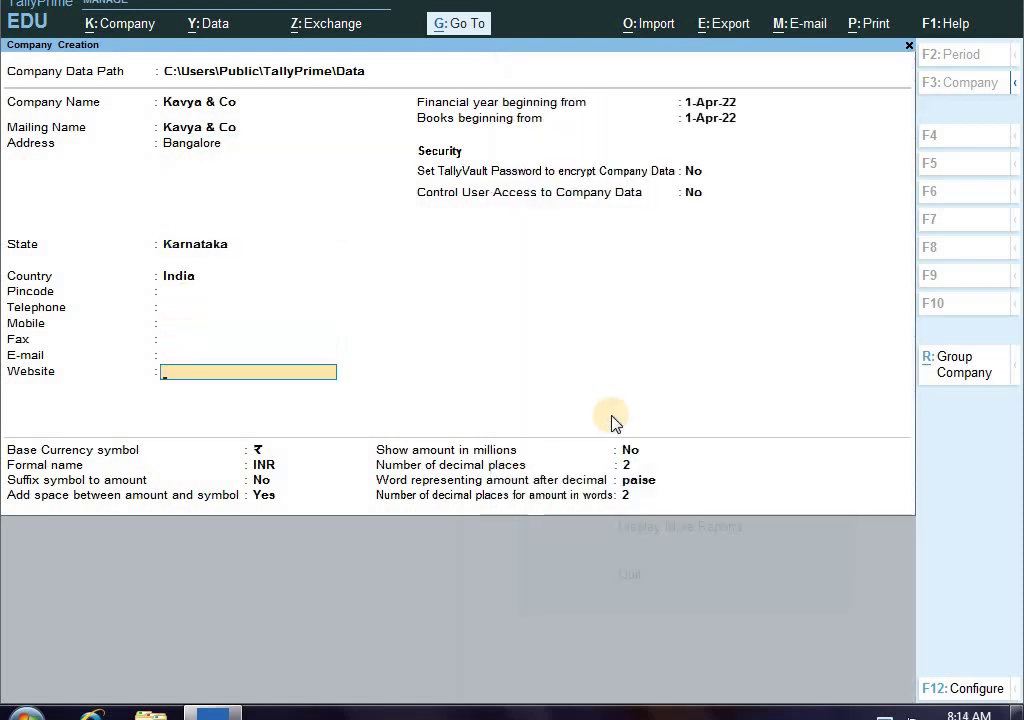
pyautogui.press('Return')
pyautogui.press('Return')
pyautogui.press('Return')
pyautogui.press('Return')
pyautogui.press('Return')
pyautogui.press('Return')
pyautogui.press('Return')
pyautogui.press('Return')
pyautogui.press('Return')
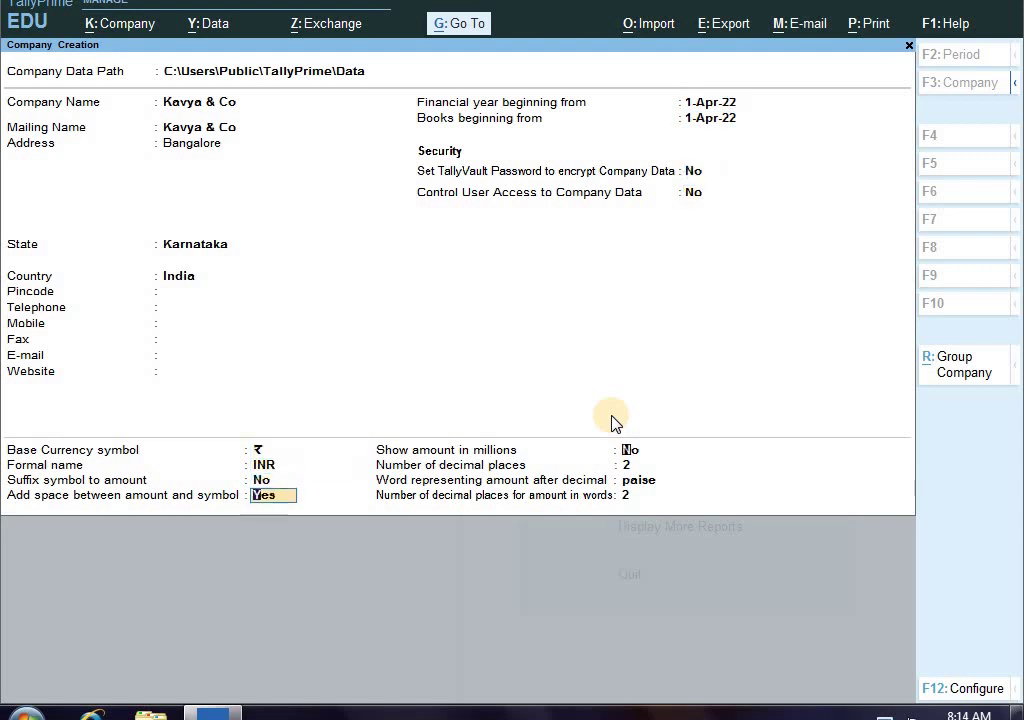
pyautogui.press('Return')
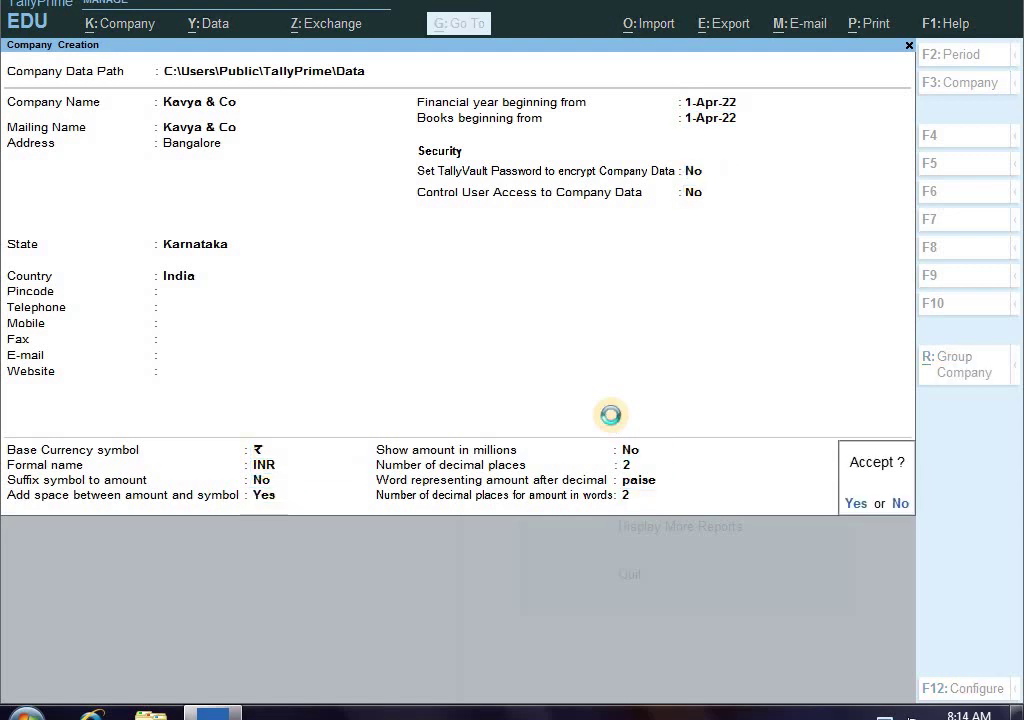
pyautogui.press('Return')
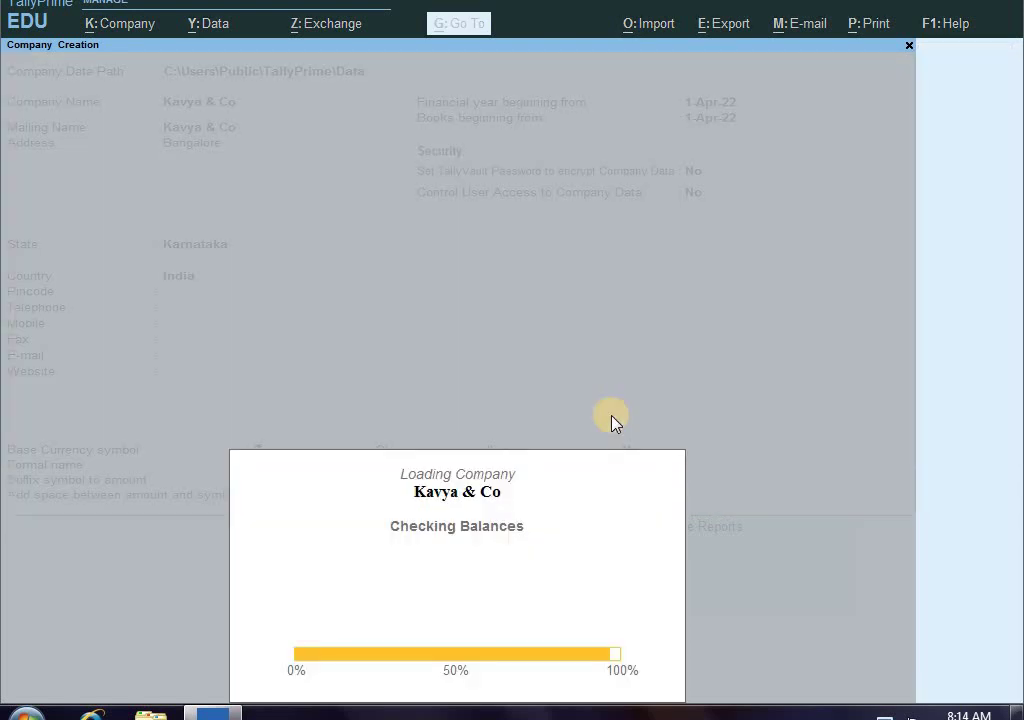
pyautogui.press('Return')
pyautogui.press('Return')
pyautogui.press('Return')
pyautogui.press('Return')
pyautogui.press('Return')
pyautogui.press('Return')
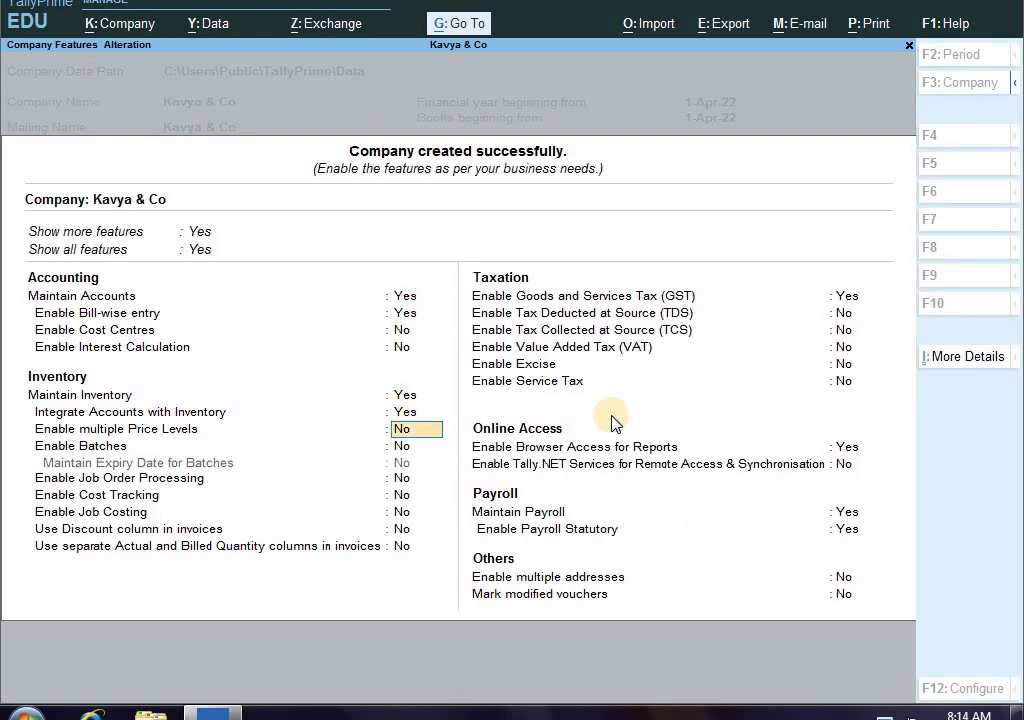
# Step: In the company features, set GST to No and TDS to Yes
pyautogui.press('Return')
pyautogui.press('Return')
pyautogui.press('Return')
pyautogui.press('Return')
pyautogui.press('Return')
pyautogui.press('Return')
pyautogui.press('Return')
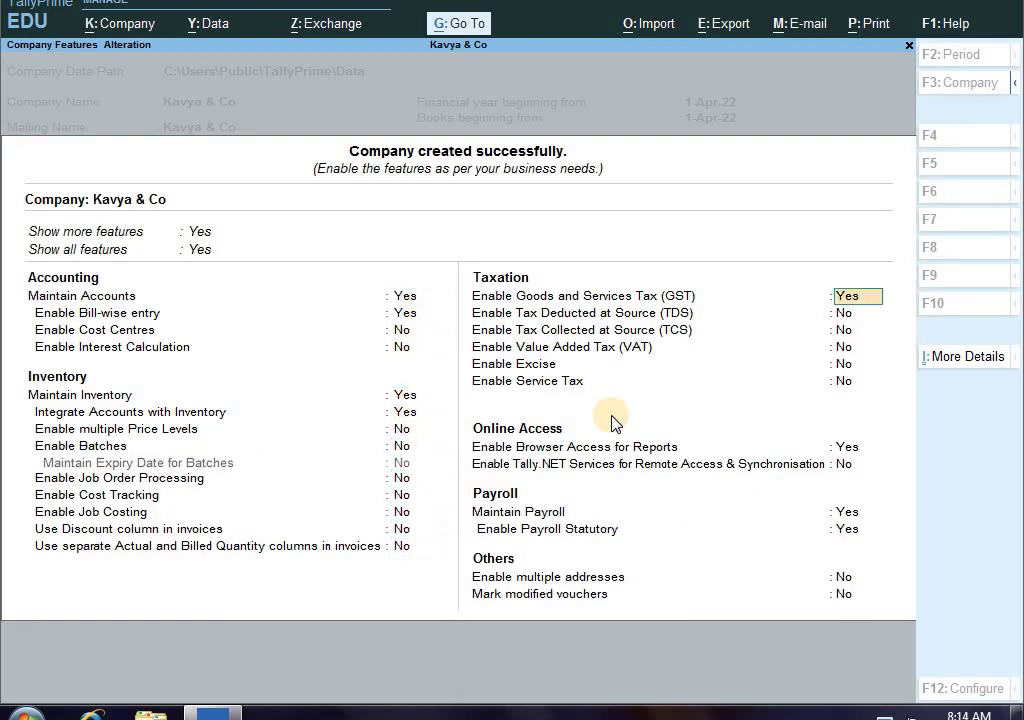
pyautogui.write('no')
pyautogui.press('Return')
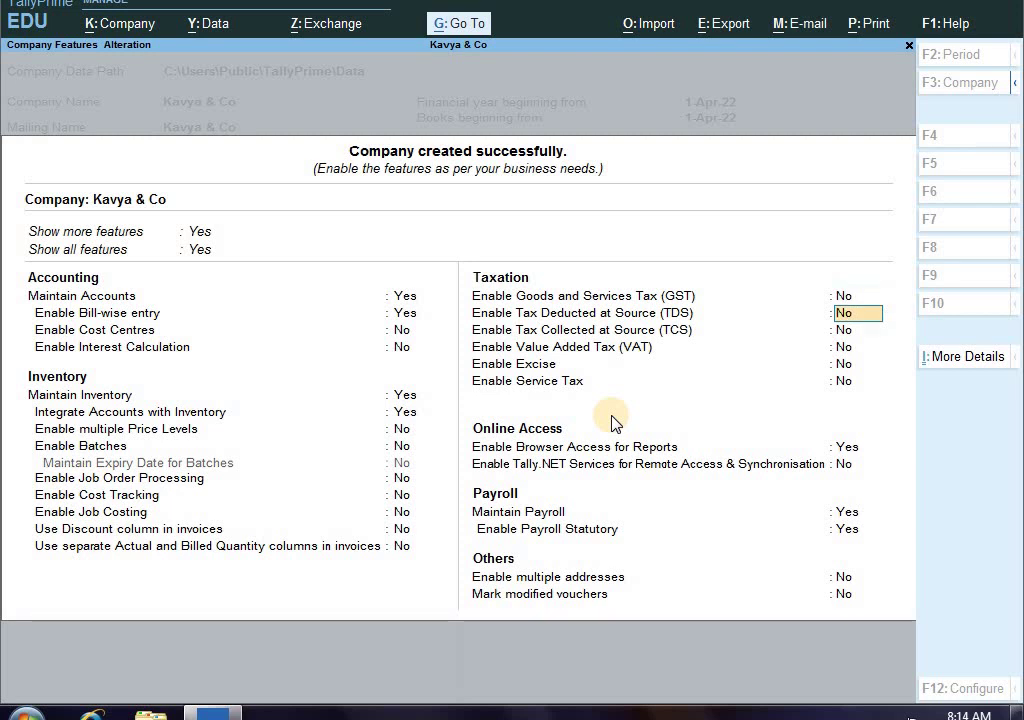
pyautogui.write('yes')
pyautogui.press('Return')
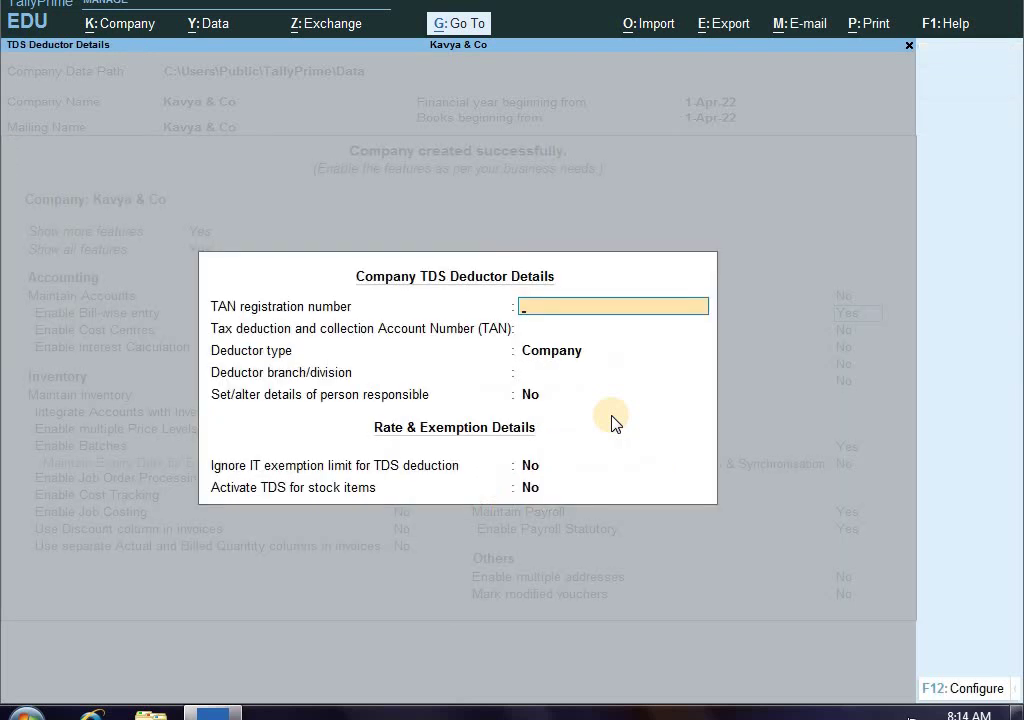
# Step: Enter the TAN registration number and set the deductor type to Individual/HUF
pyautogui.write('ASDF12456A')
pyautogui.press('Return')
pyautogui.write('ASDF12456A')
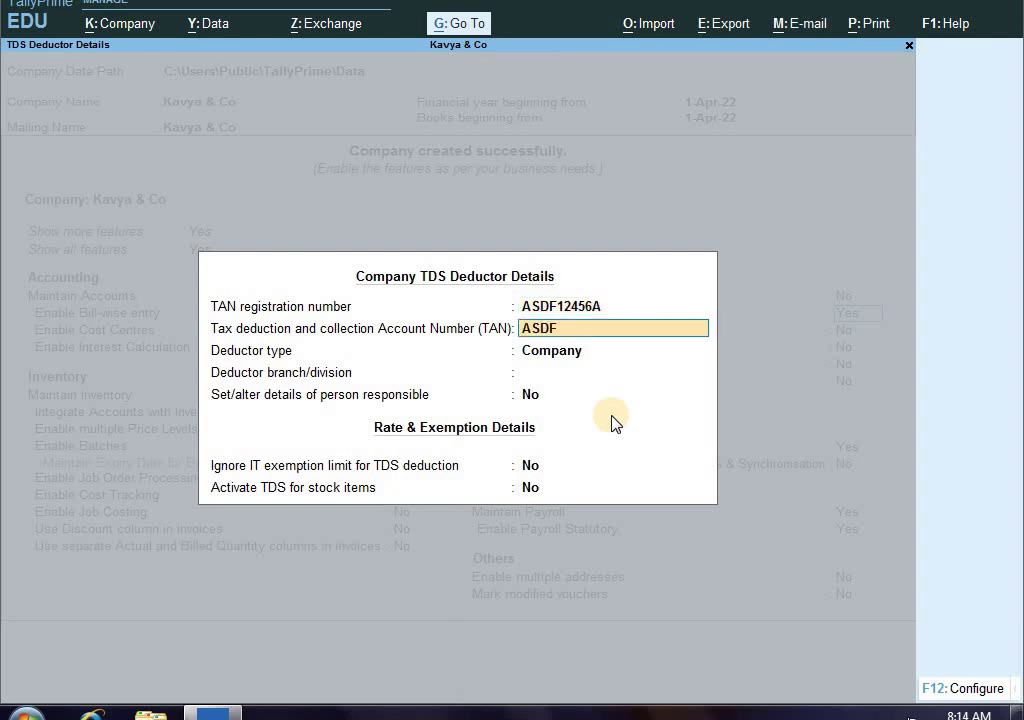
pyautogui.press('Return')
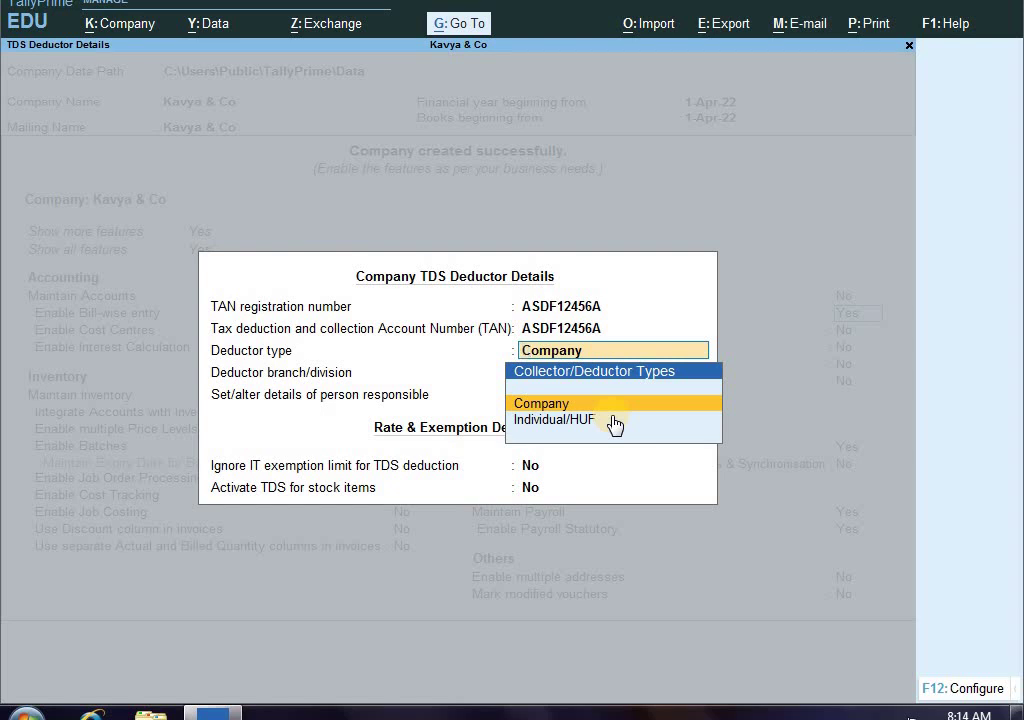
pyautogui.press('Down')
pyautogui.click(613, 421)
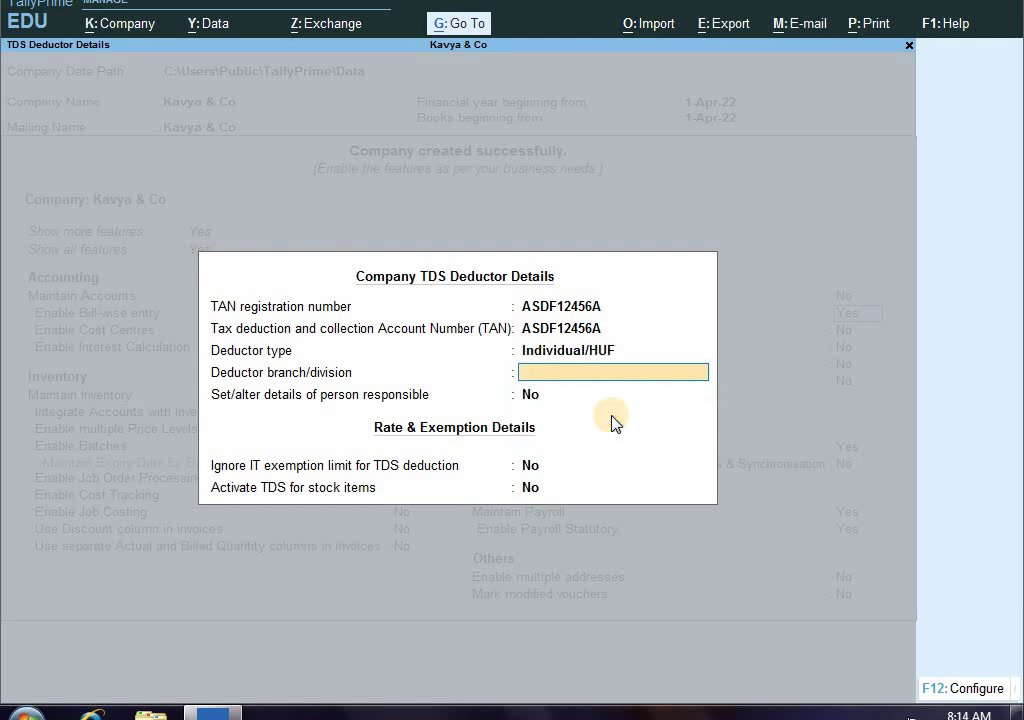
# Step: Enter Bangalore as the deductor branch and choose to set person-responsible details
pyautogui.write('Bangalore')
pyautogui.press('Return')
pyautogui.write('ye')
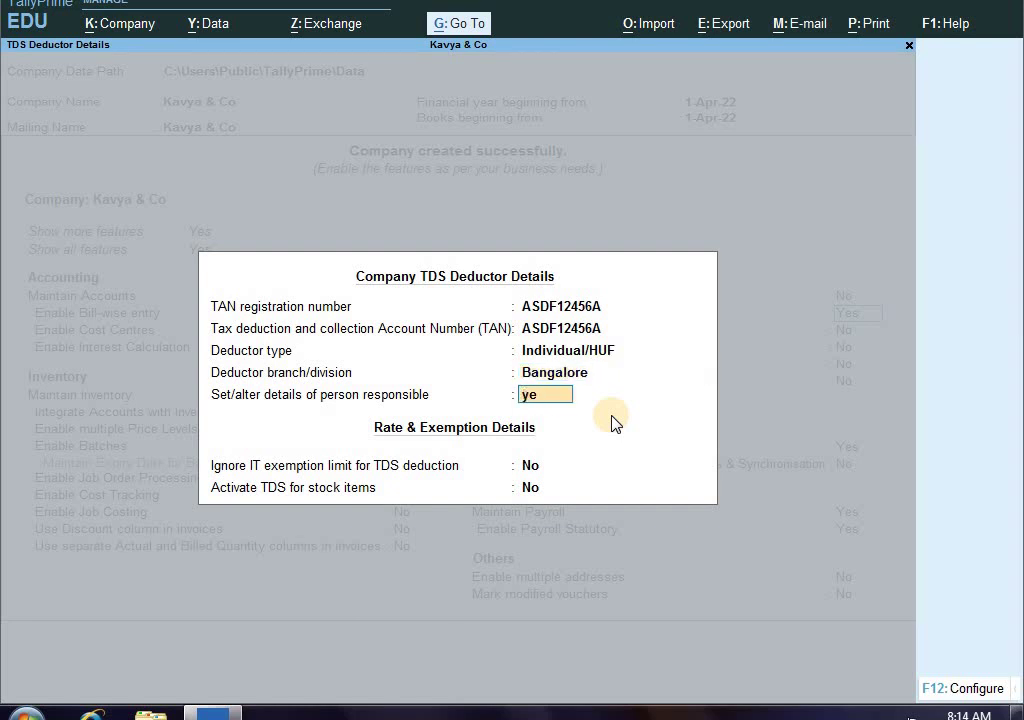
pyautogui.write('s')
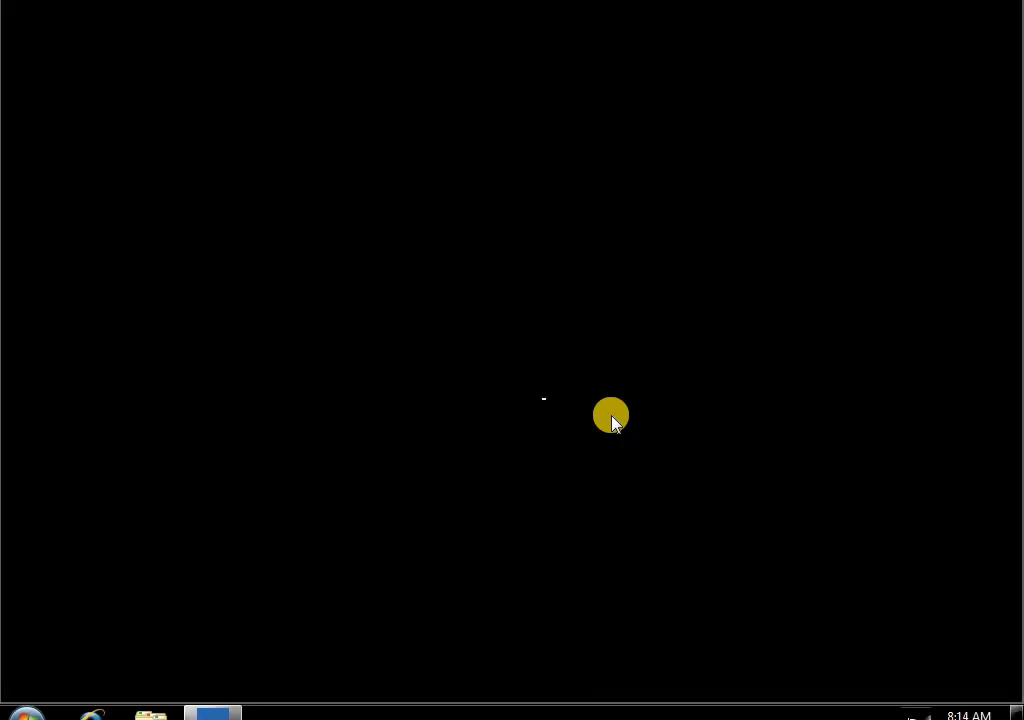
pyautogui.press('Return')
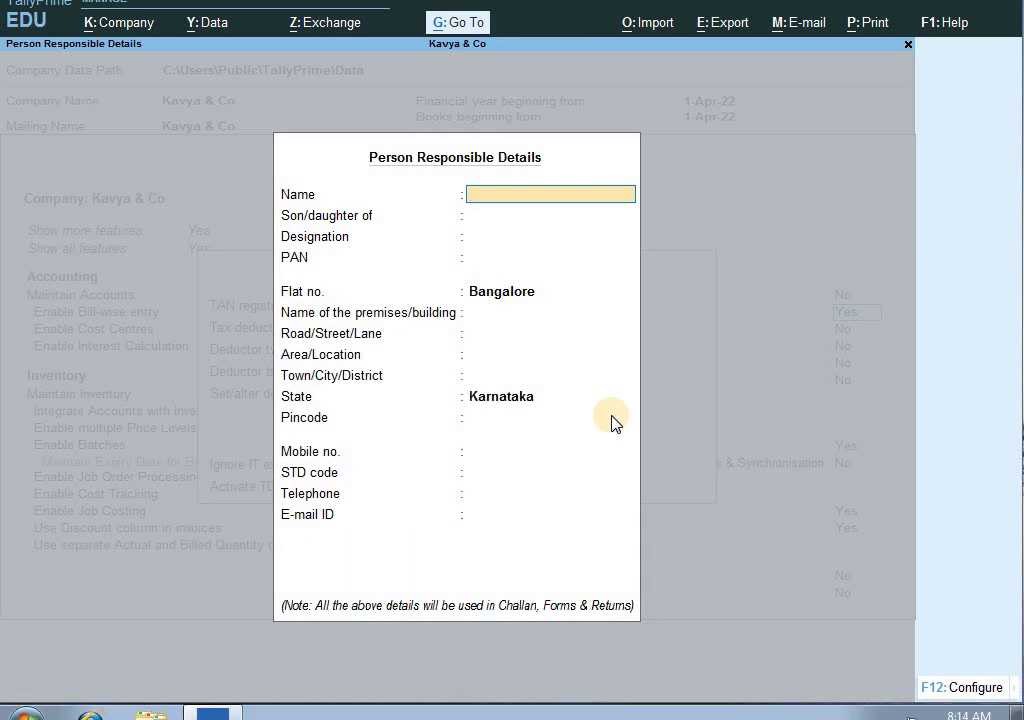
# Step: Enter the responsible person's name with the designation Advocate
pyautogui.write('Kiran')
pyautogui.press('Return')
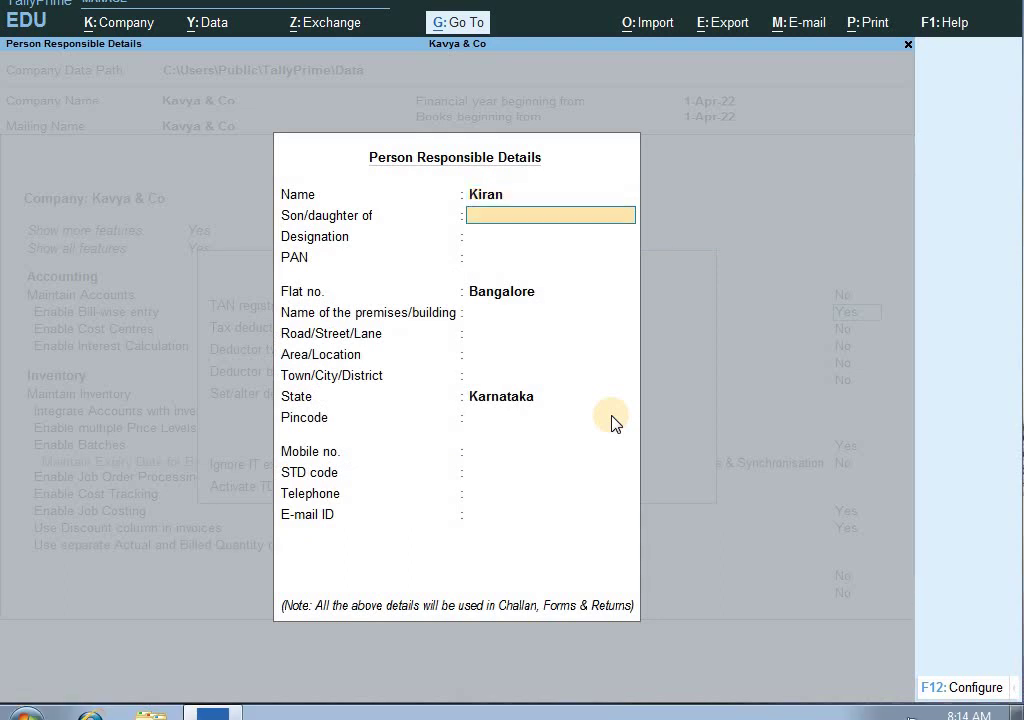
pyautogui.write('A')
pyautogui.press('BackSpace')
pyautogui.press('Return')
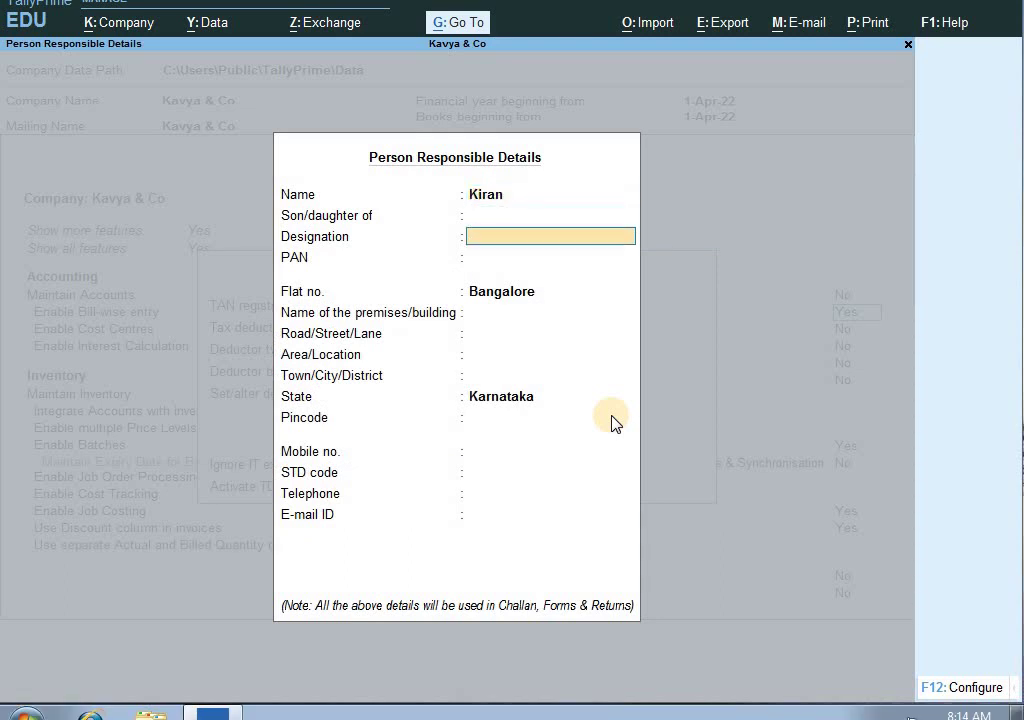
pyautogui.write('Advocate')
pyautogui.press('Return')
pyautogui.press('Return')
pyautogui.press('Return')
pyautogui.press('Return')
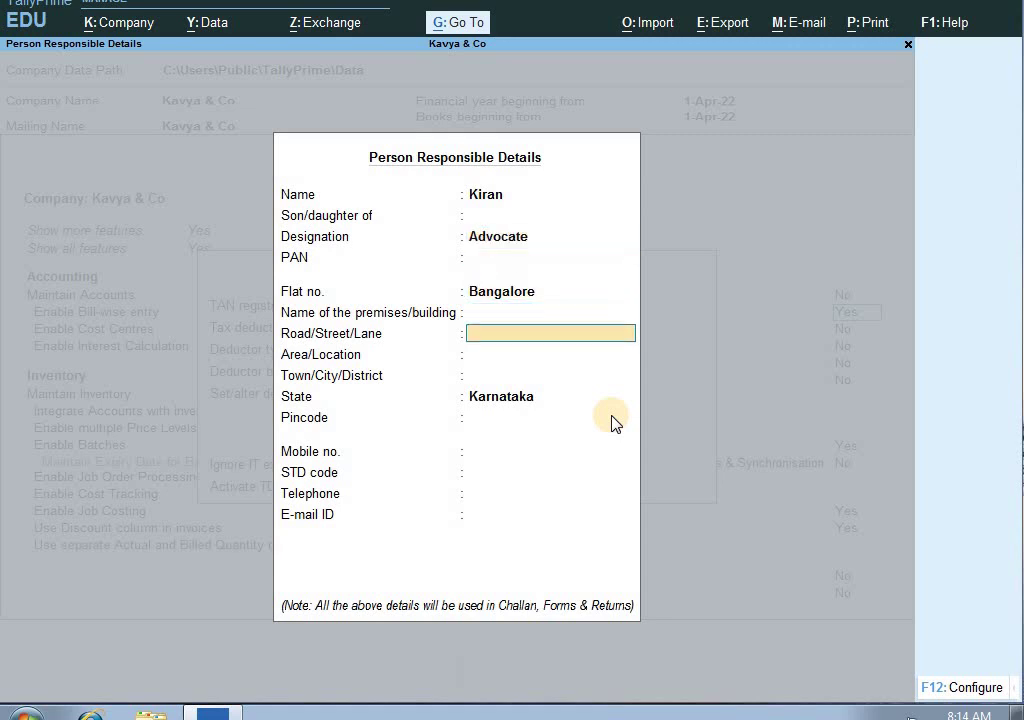
pyautogui.press('Return')
pyautogui.press('Return')
pyautogui.press('Return')
pyautogui.press('Return')
pyautogui.press('Return')
pyautogui.press('Return')
pyautogui.press('Return')
pyautogui.press('Return')
pyautogui.press('Return')
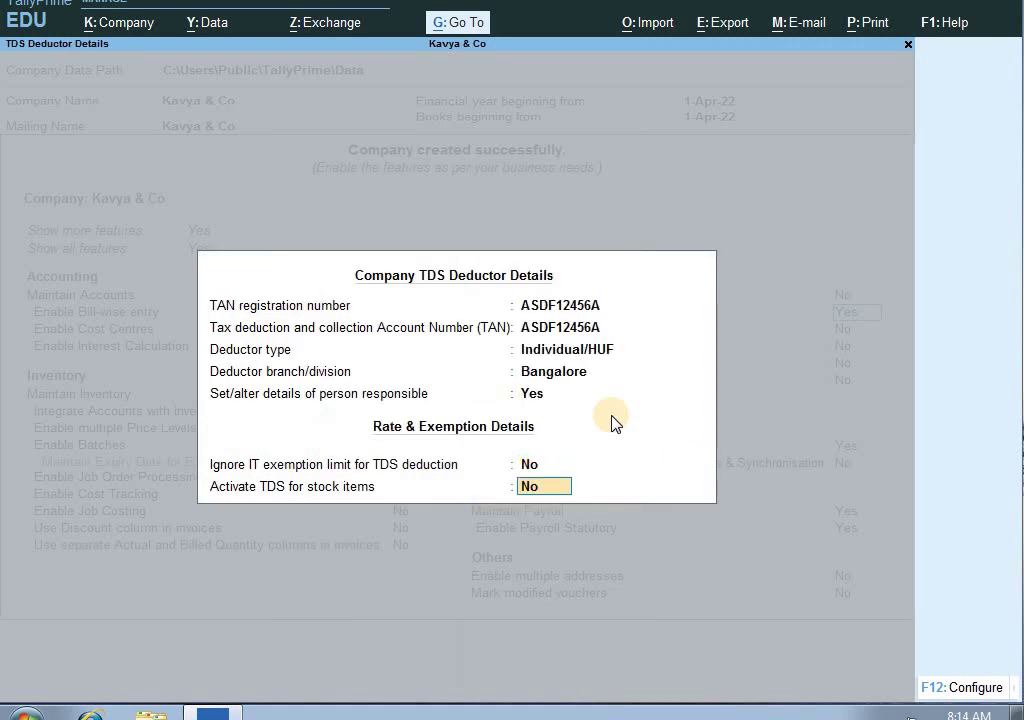
# Step: Set Ignore IT exemption limit and Activate TDS for stock items both to Yes
pyautogui.press('BackSpace')
pyautogui.press('BackSpace')
pyautogui.press('BackSpace')
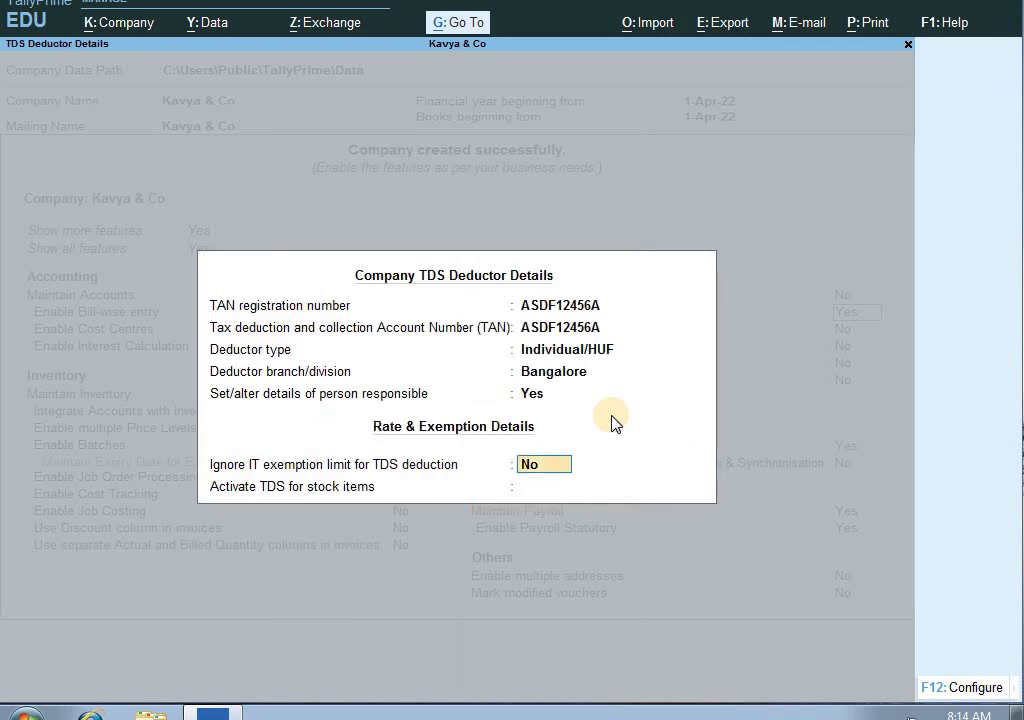
pyautogui.write('ye')
pyautogui.press('Return')
pyautogui.write('ye')
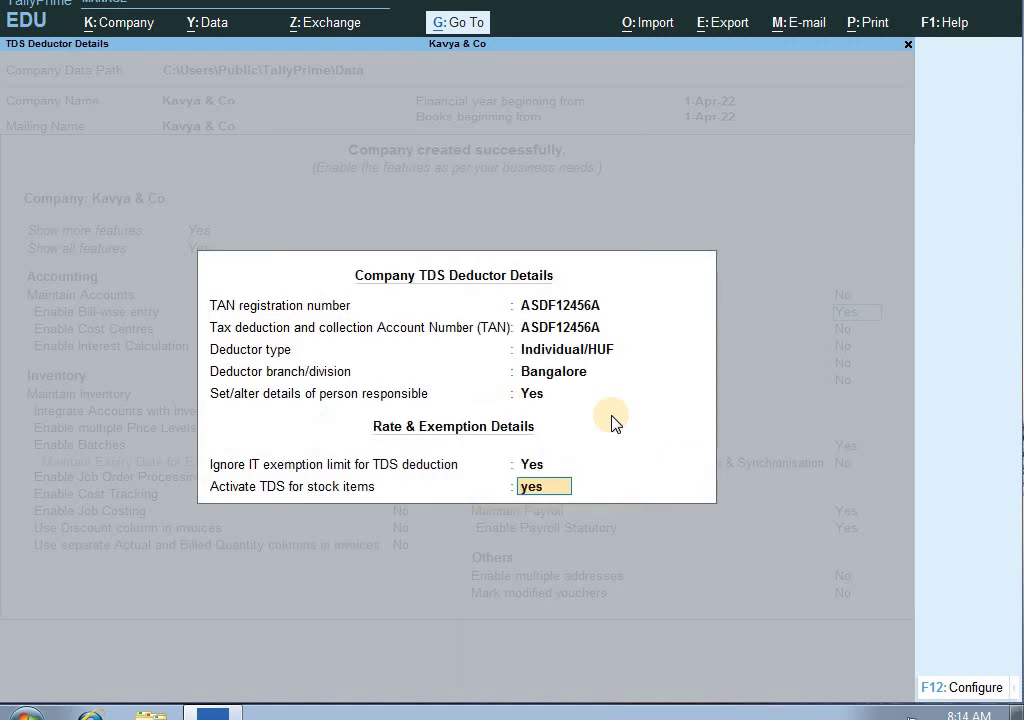
pyautogui.write('s')
pyautogui.press('Return')
pyautogui.press('Return')
pyautogui.press('Return')
pyautogui.press('Return')
pyautogui.press('Return')
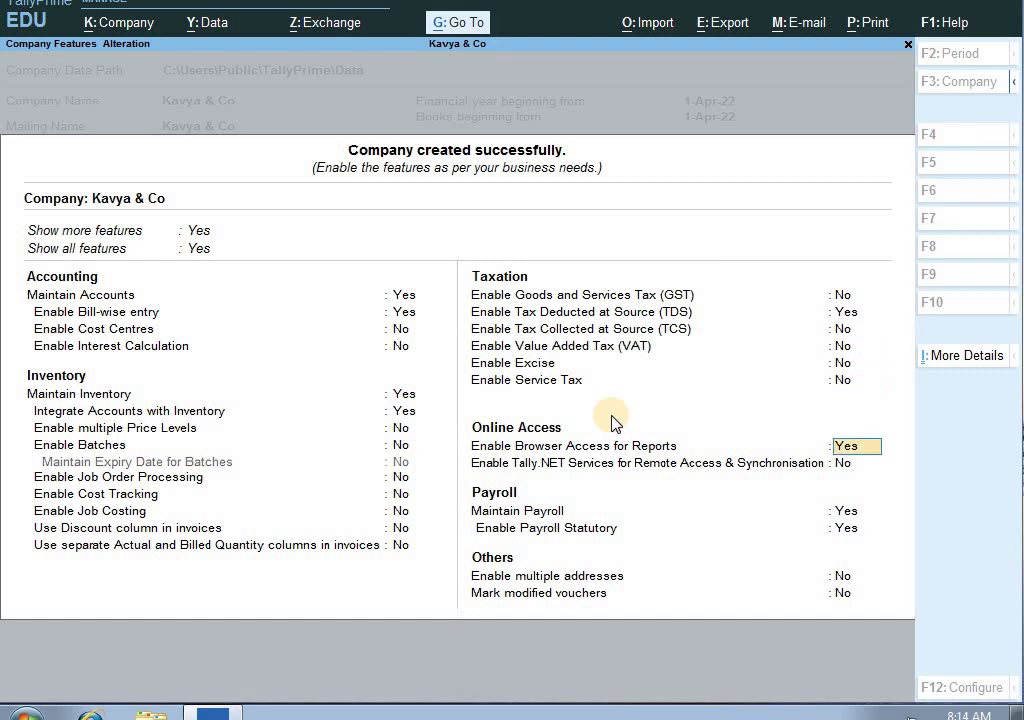
pyautogui.press('Return')
pyautogui.press('Return')
pyautogui.press('Return')
pyautogui.press('Return')
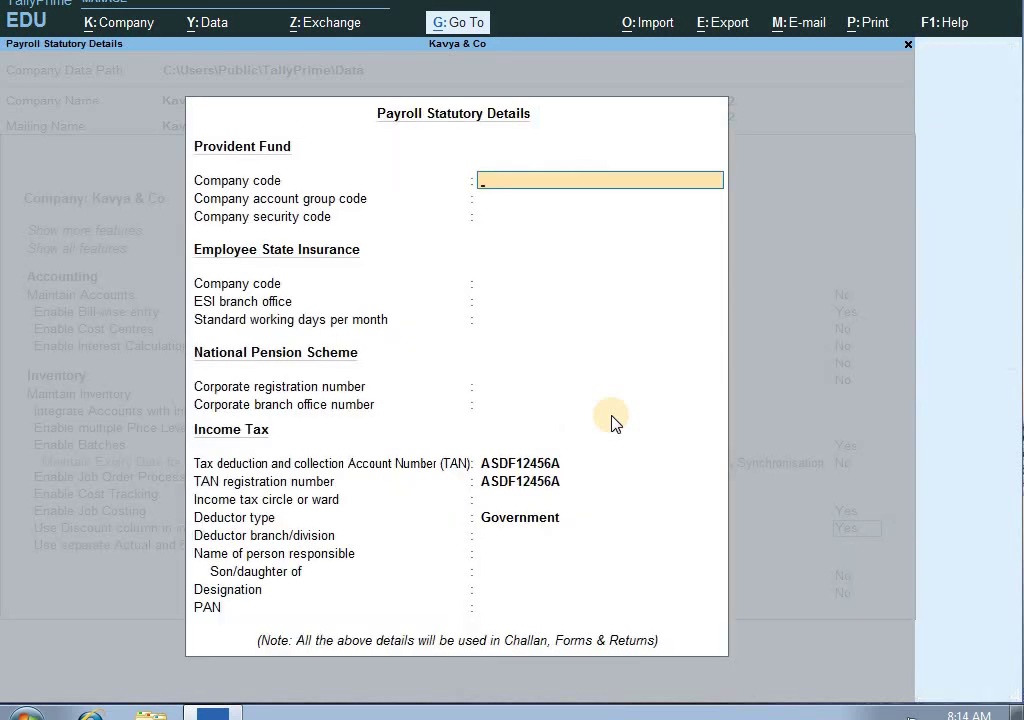
# Step: Close Payroll Statutory Details unfilled and set Maintain Payroll to No
pyautogui.press('Escape')
pyautogui.press('Up')
pyautogui.write('no')
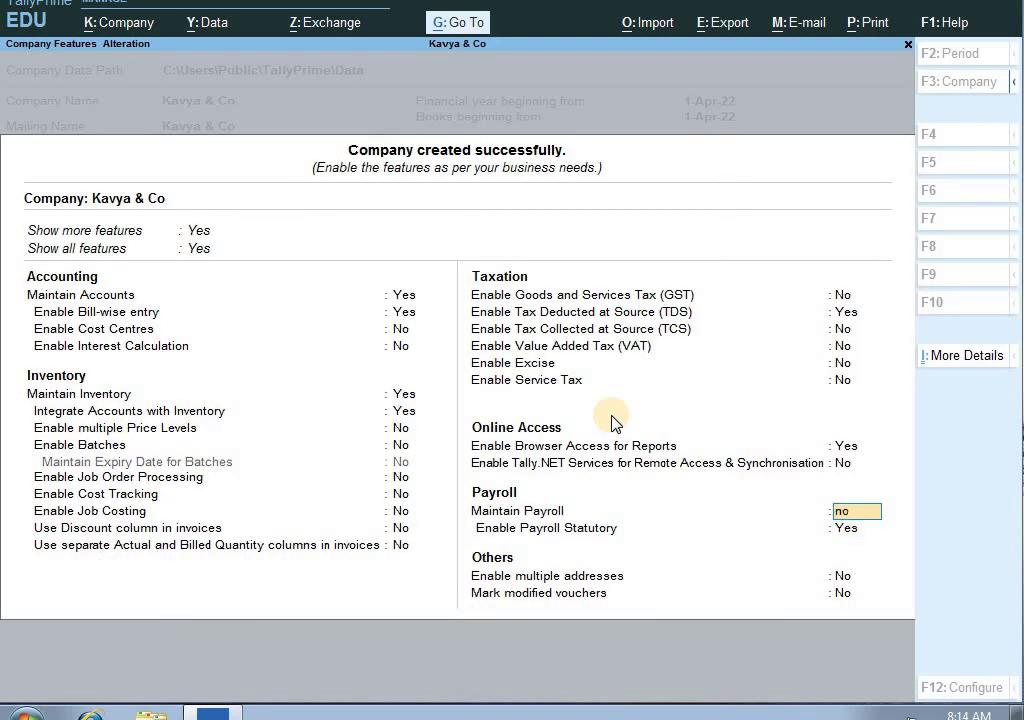
pyautogui.press('Return')
pyautogui.press('Return')
pyautogui.press('Return')
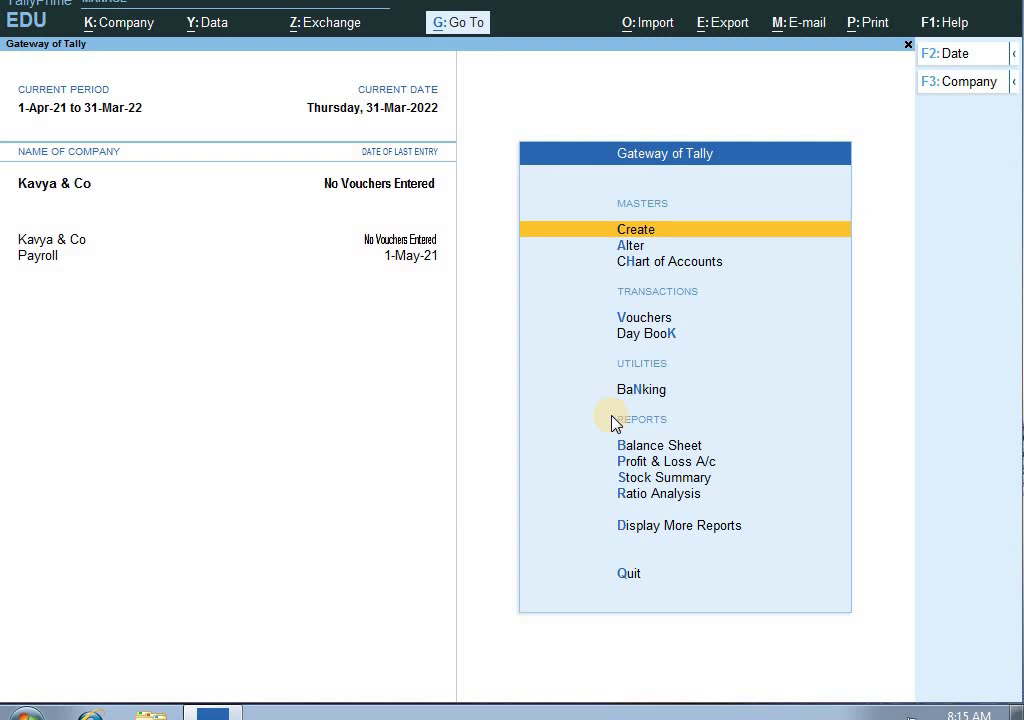
# Step: Create a new ledger named for the advocate
pyautogui.press('Return')
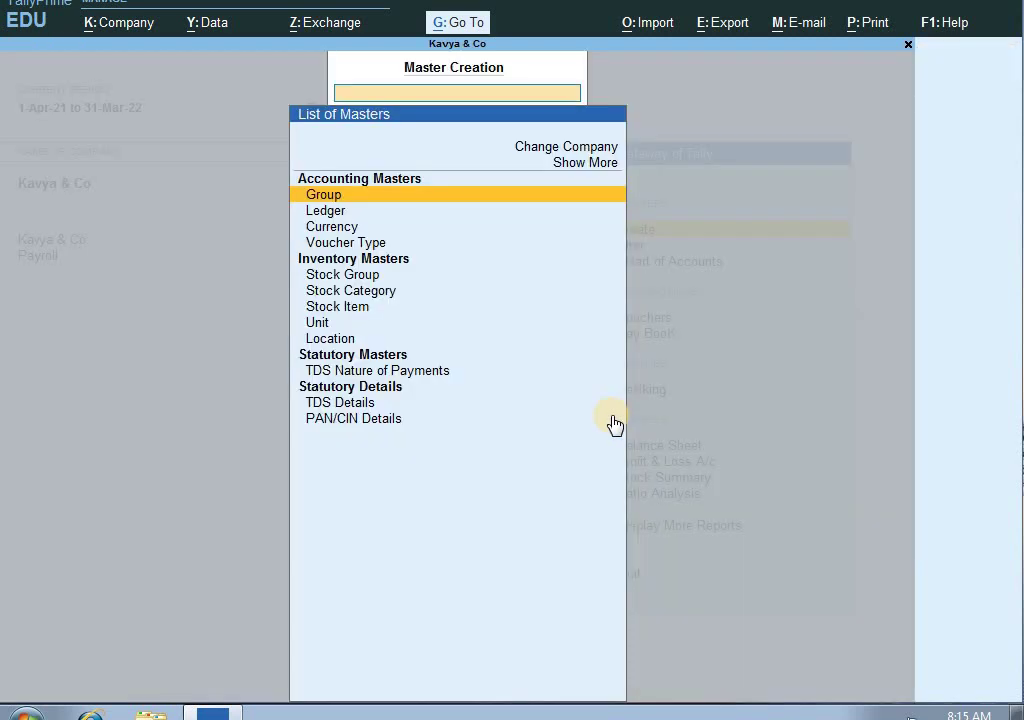
pyautogui.press('Down')
pyautogui.press('Return')
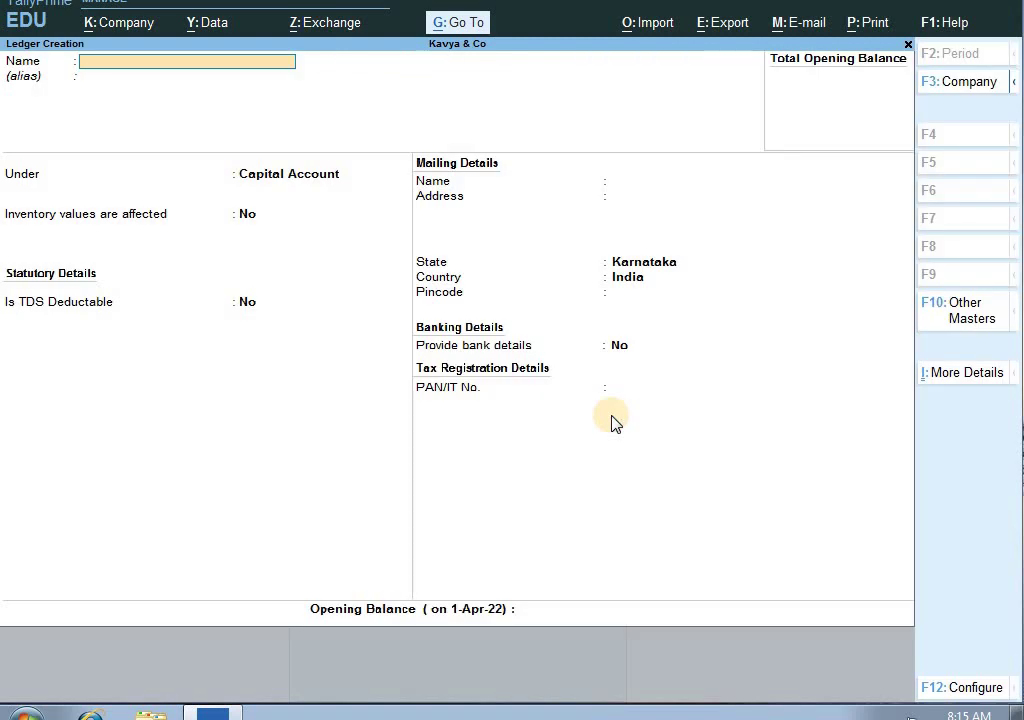
pyautogui.write('Adov')
pyautogui.press('BackSpace')
pyautogui.write('vocate K')
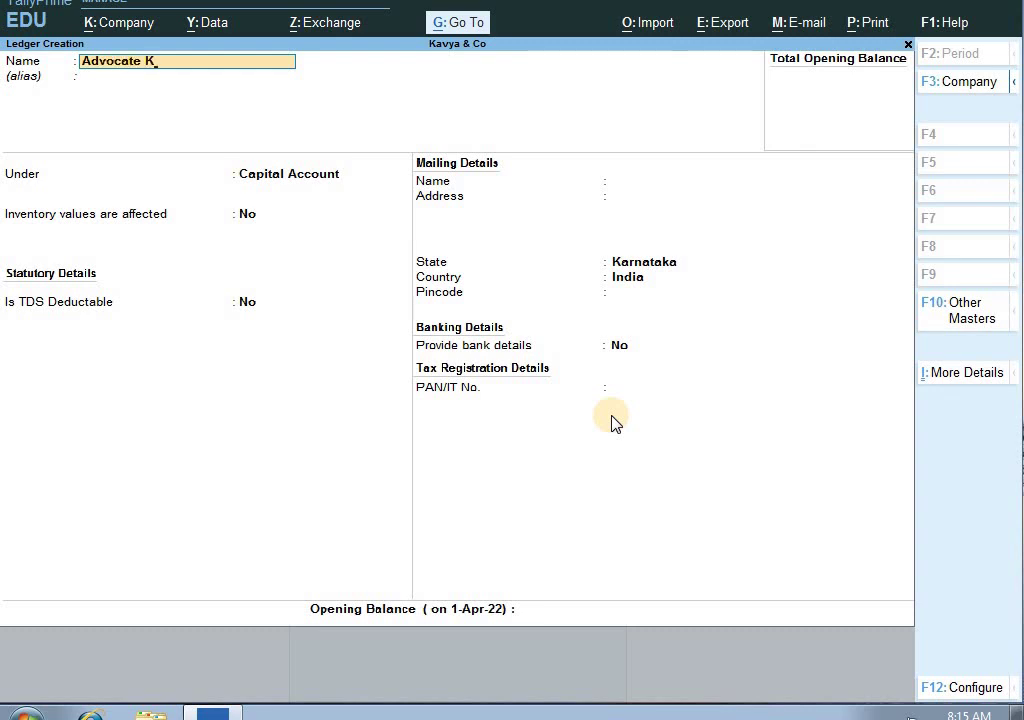
pyautogui.write('rirn')
pyautogui.press('BackSpace')
pyautogui.write('an')
pyautogui.press('Return')
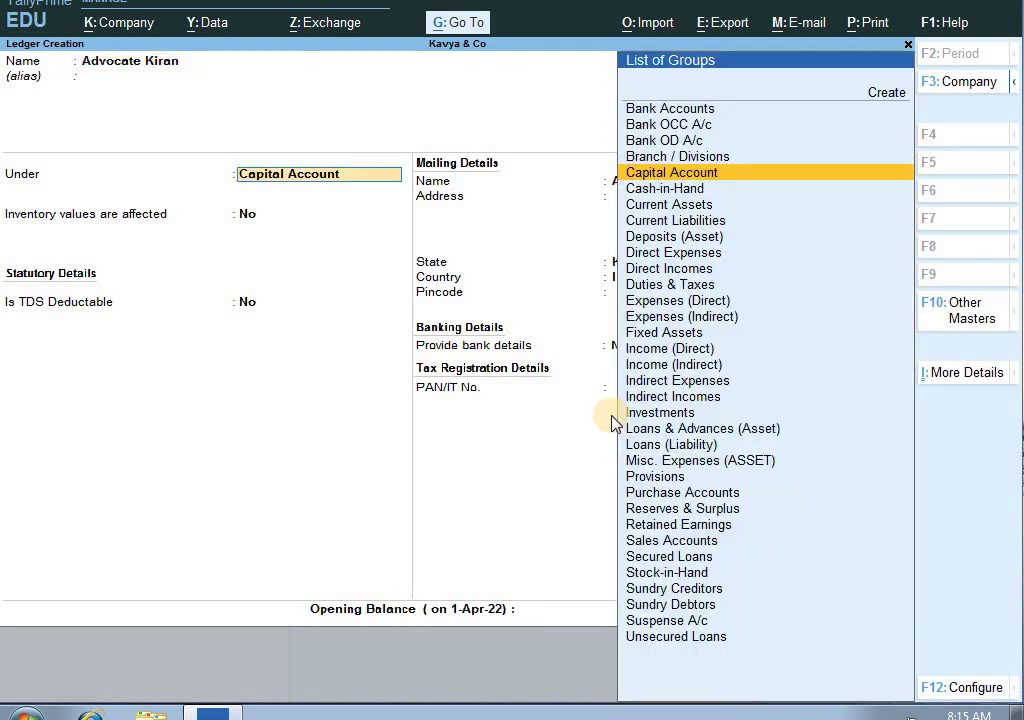
# Step: Place the ledger under Sundry Creditors with bill-by-bill balances set to No
pyautogui.write('S')
pyautogui.press('Down')
pyautogui.press('Down')
pyautogui.press('Down')
pyautogui.press('Down')
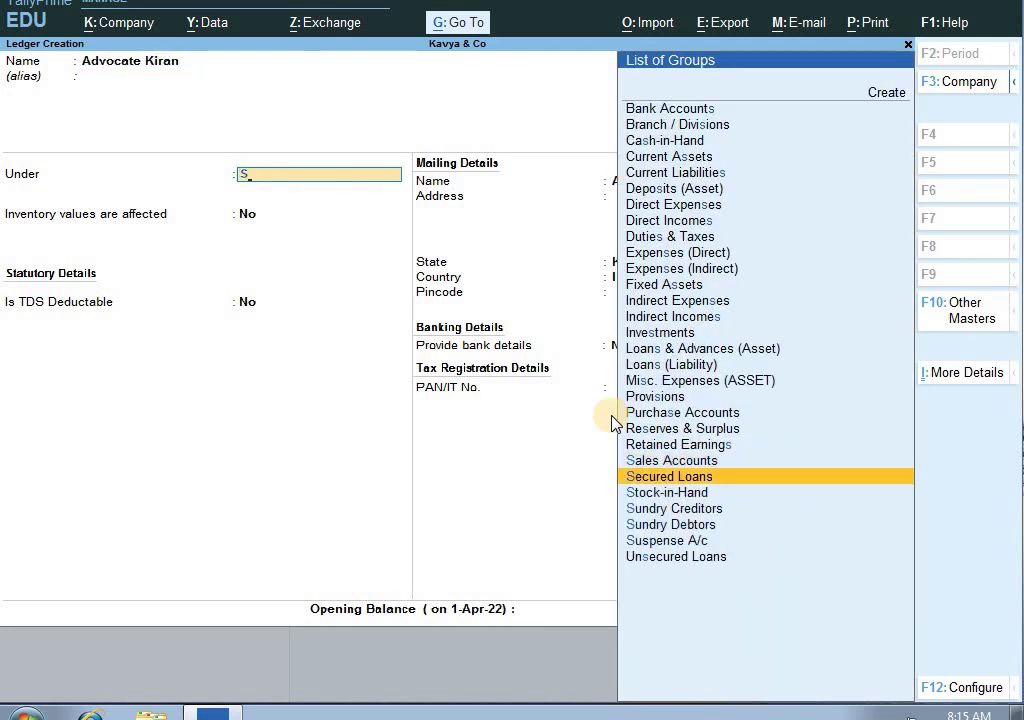
pyautogui.press('Return')
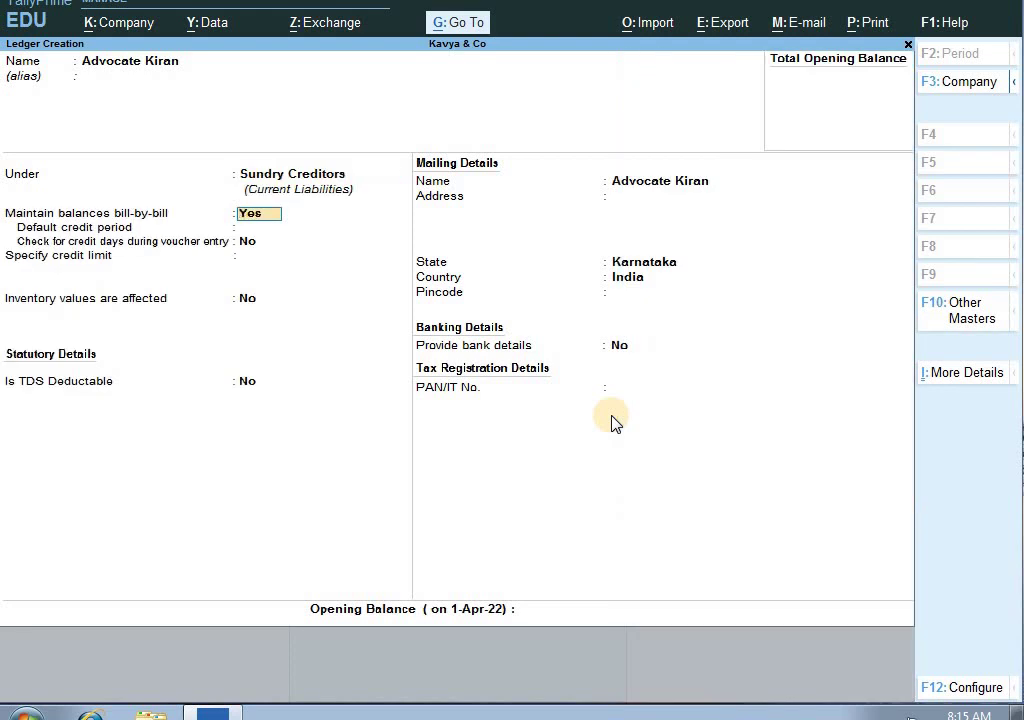
pyautogui.write('no')
pyautogui.press('Return')
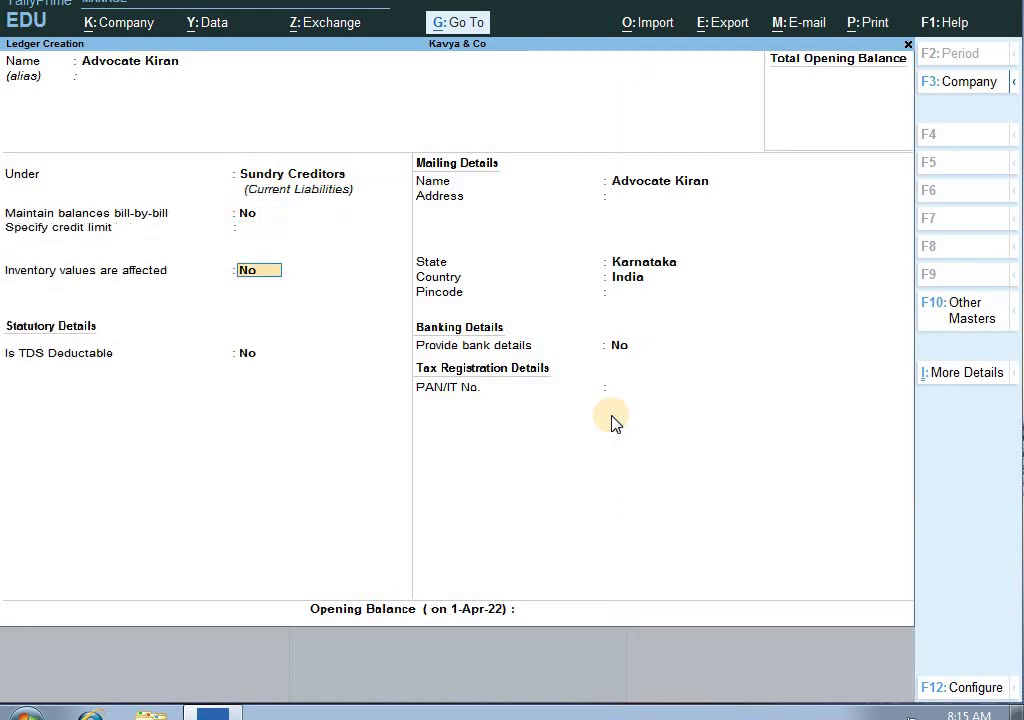
pyautogui.press('Return')
# Step: Make the ledger TDS deductible as Individual/HUF - Resident, deducting in the same voucher for All Items
pyautogui.write('yes')
pyautogui.press('Return')
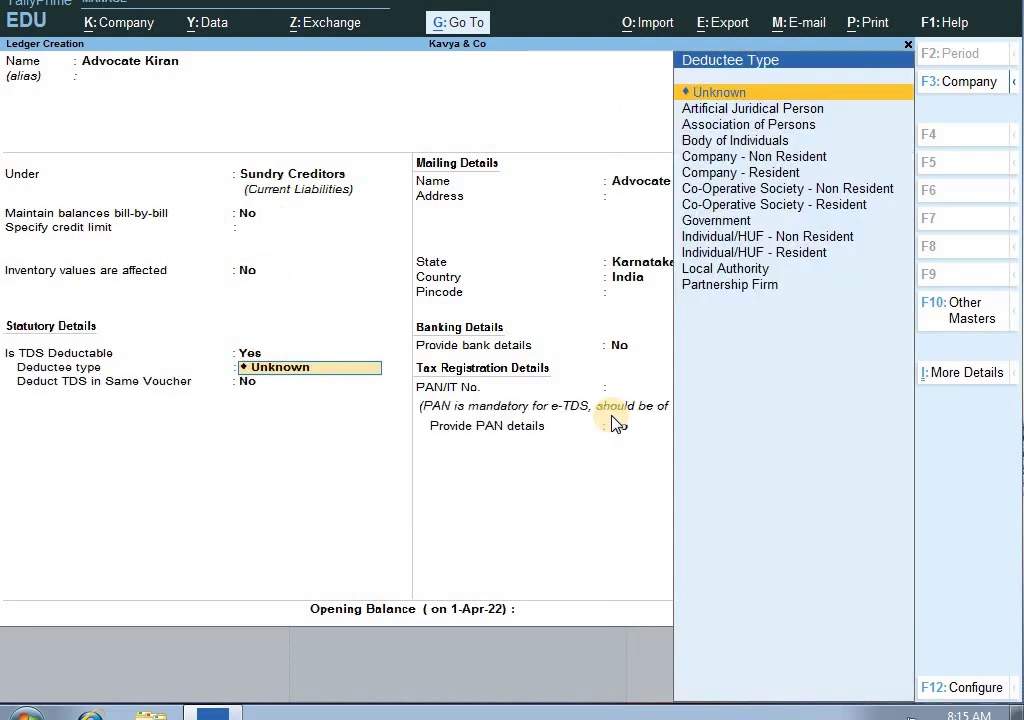
pyautogui.press('Down')
pyautogui.press('Down')
pyautogui.press('Down')
pyautogui.press('Down')
pyautogui.press('Down')
pyautogui.press('Down')
pyautogui.press('Down')
pyautogui.press('Down')
pyautogui.press('Down')
pyautogui.press('Down')
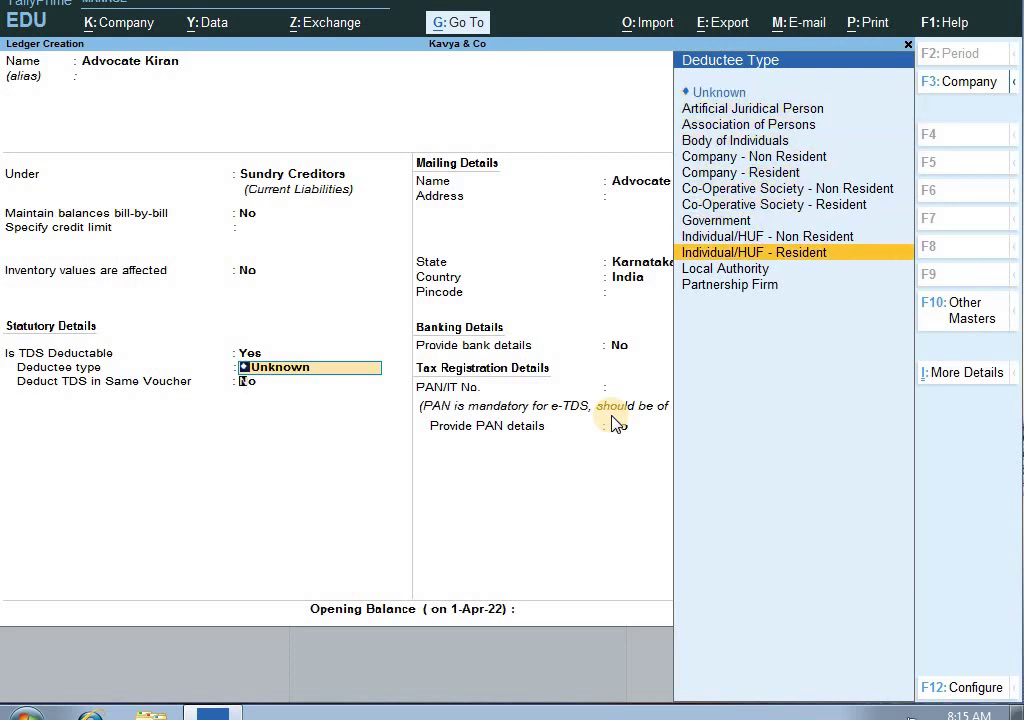
pyautogui.press('Return')
pyautogui.press('y')
pyautogui.press('Return')
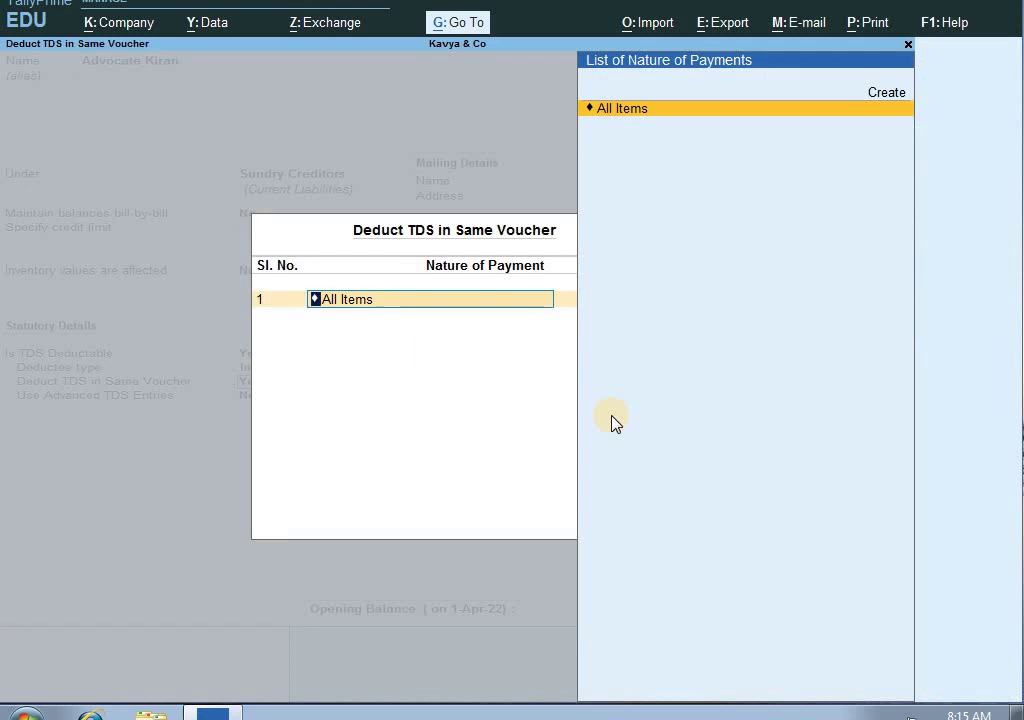
pyautogui.press('Return')
pyautogui.write('yes')
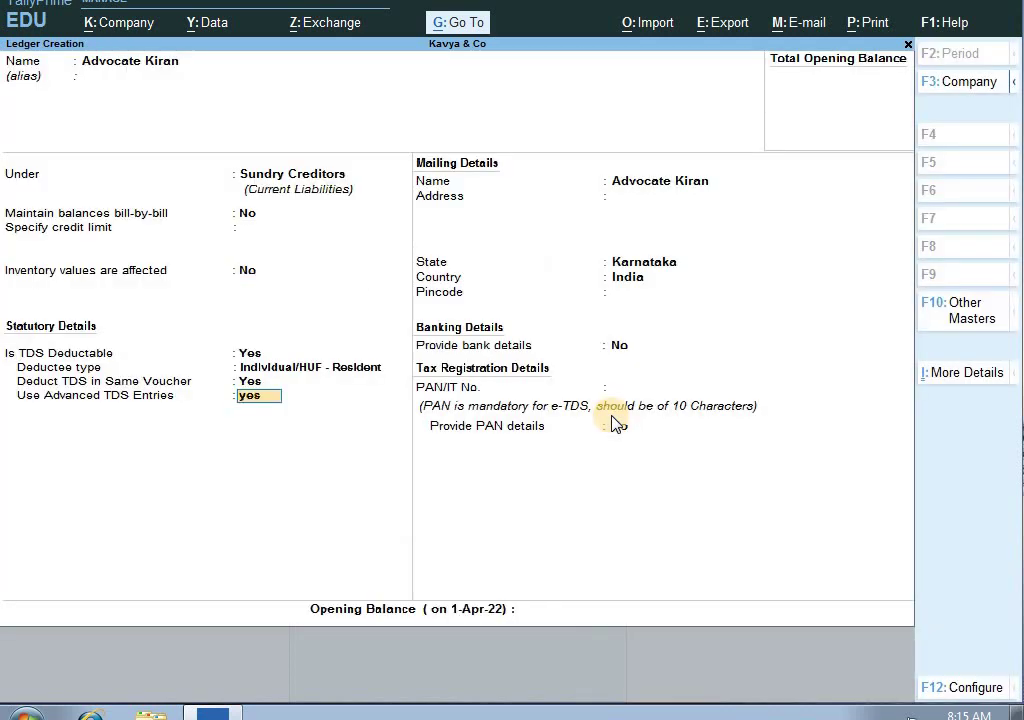
# Step: Ignore the surcharge exemption limit, make the income tax exemption limit Applicable, and enable zero/lower deduction
pyautogui.press('Return')
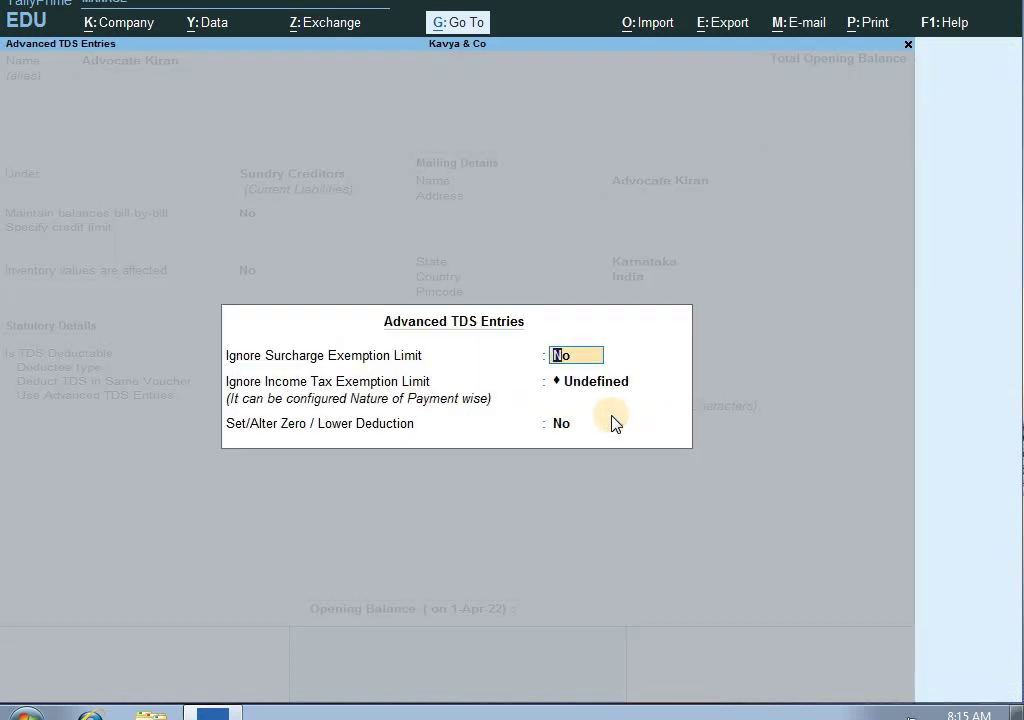
pyautogui.write('yes')
pyautogui.press('Return')
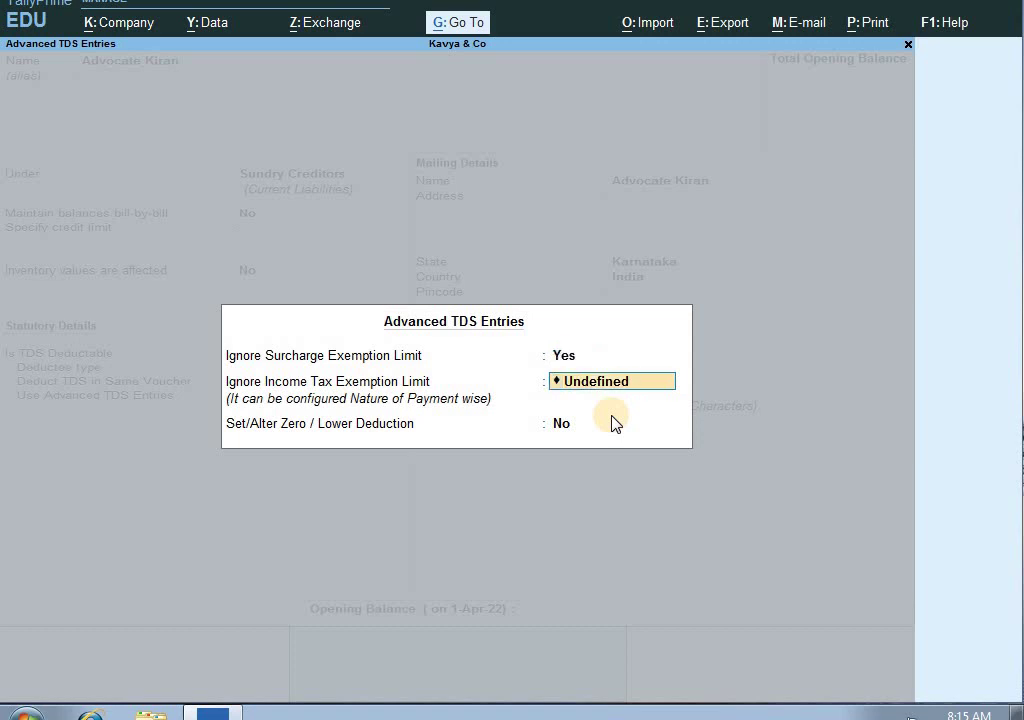
pyautogui.write('A')
pyautogui.press('Return')
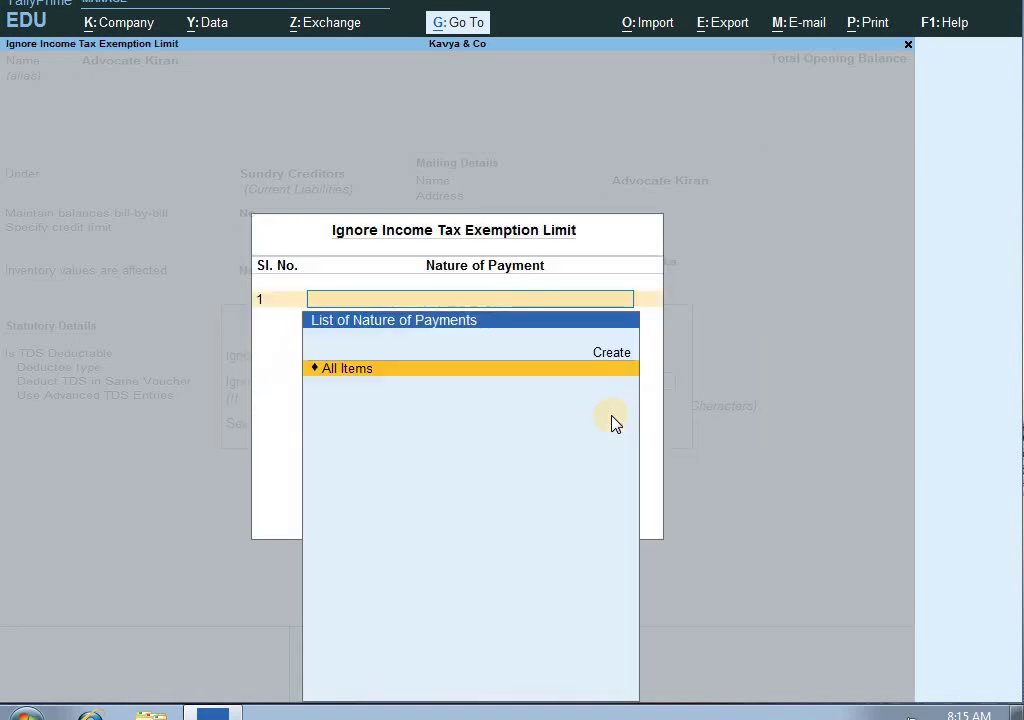
pyautogui.press('Escape')
pyautogui.write('yes')
pyautogui.press('Return')
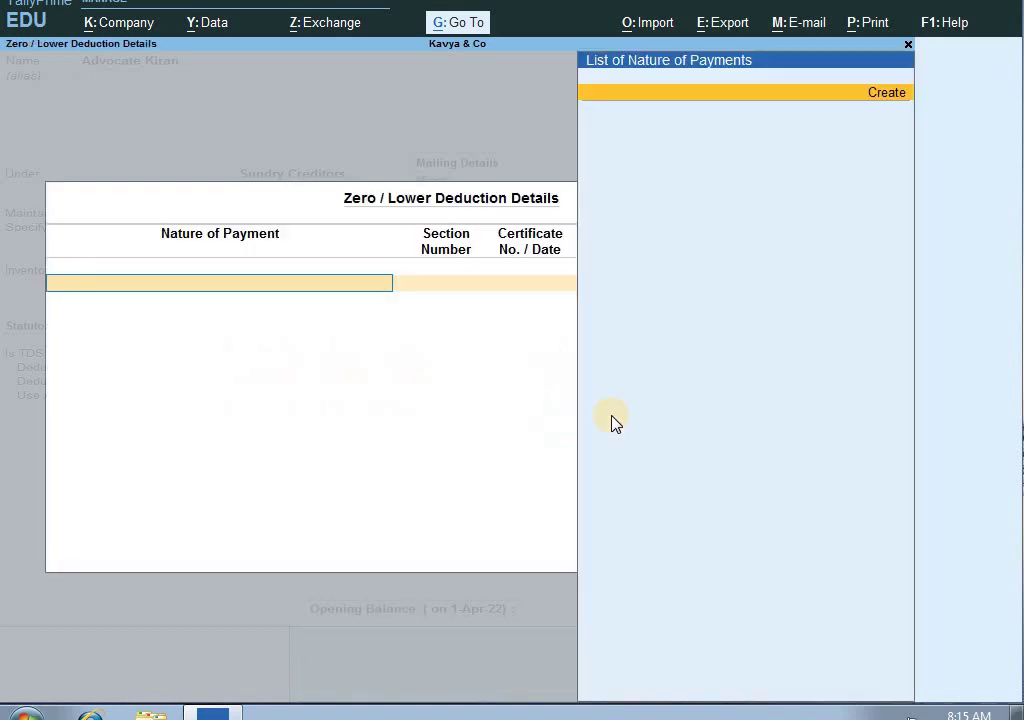
pyautogui.press('Return')
# Step: Define nature of payment 'Tds on Professtional Service' under section 194J at 5% rates
pyautogui.write('Td')
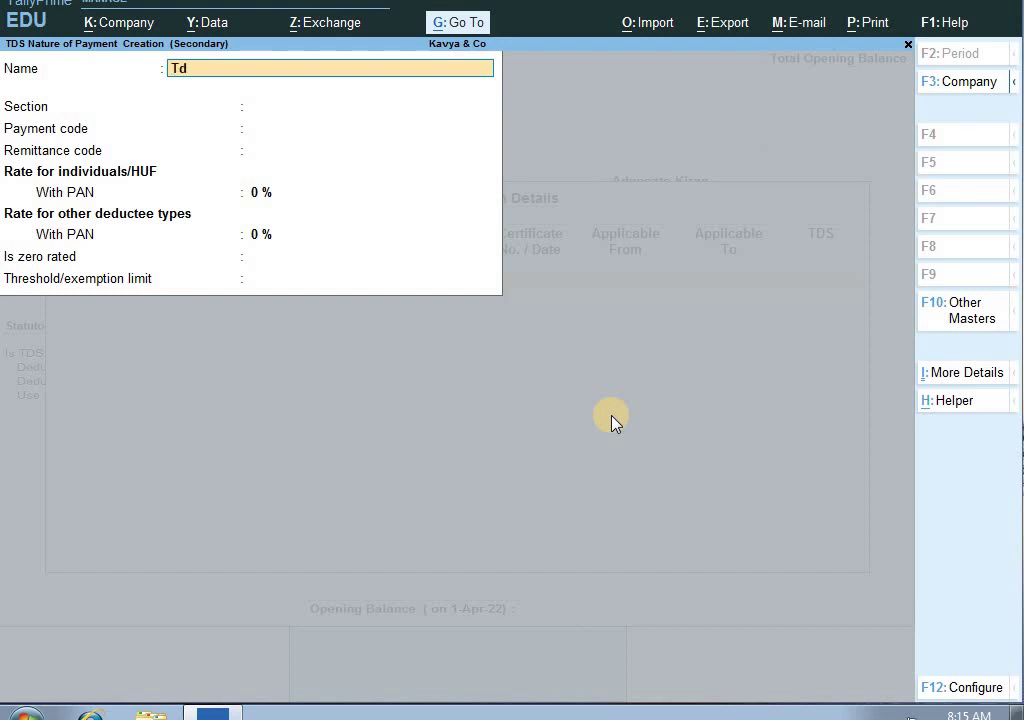
pyautogui.write('s on Professtional Serv')
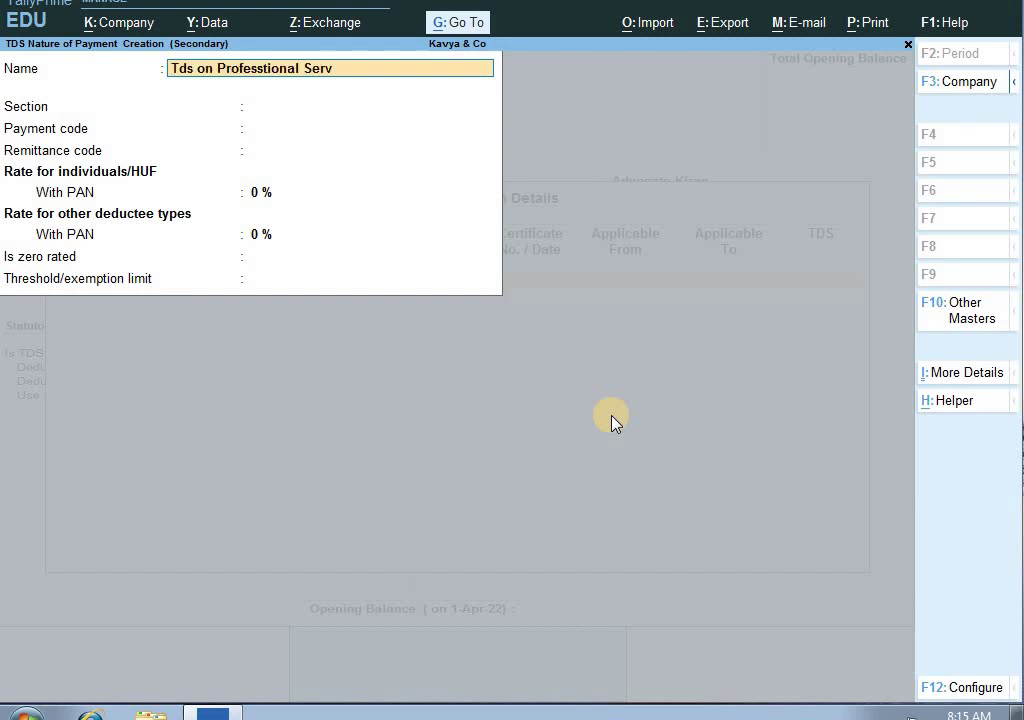
pyautogui.write('ice')
pyautogui.press('Return')
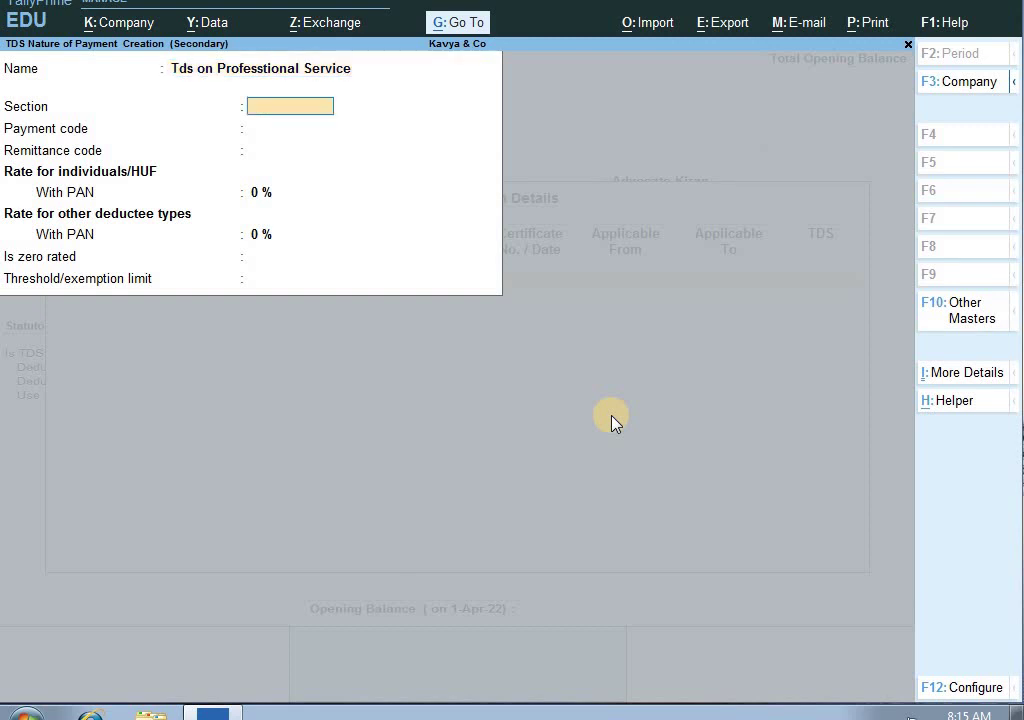
pyautogui.write('194J')
pyautogui.press('Return')
pyautogui.press('Return')
pyautogui.press('Return')
pyautogui.write('5')
pyautogui.press('Return')
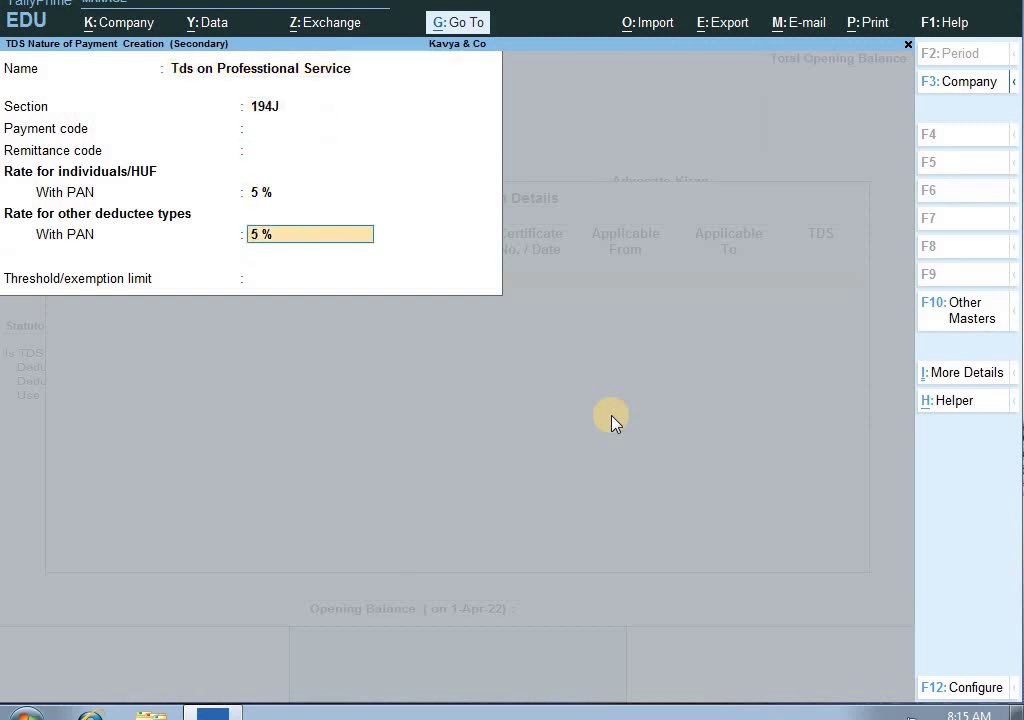
pyautogui.press('Return')
pyautogui.press('Return')
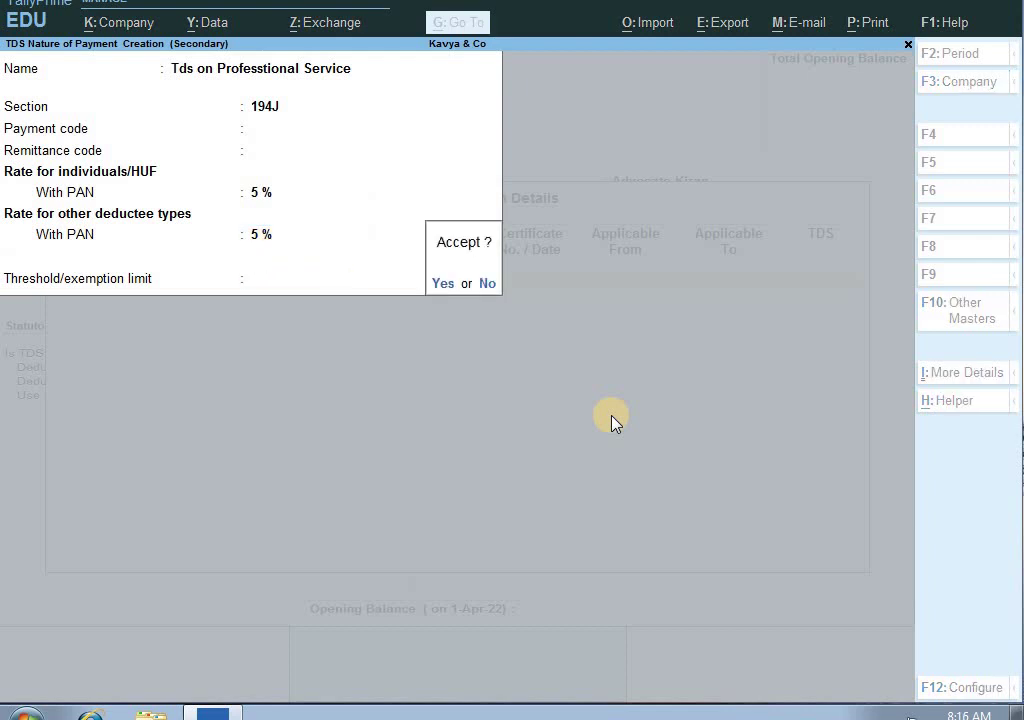
pyautogui.press('Return')
# Step: Add a section 197 lower deduction, certificate 1, from 1-4-2022 to 31-3-2023 at 5%
pyautogui.press('Return')
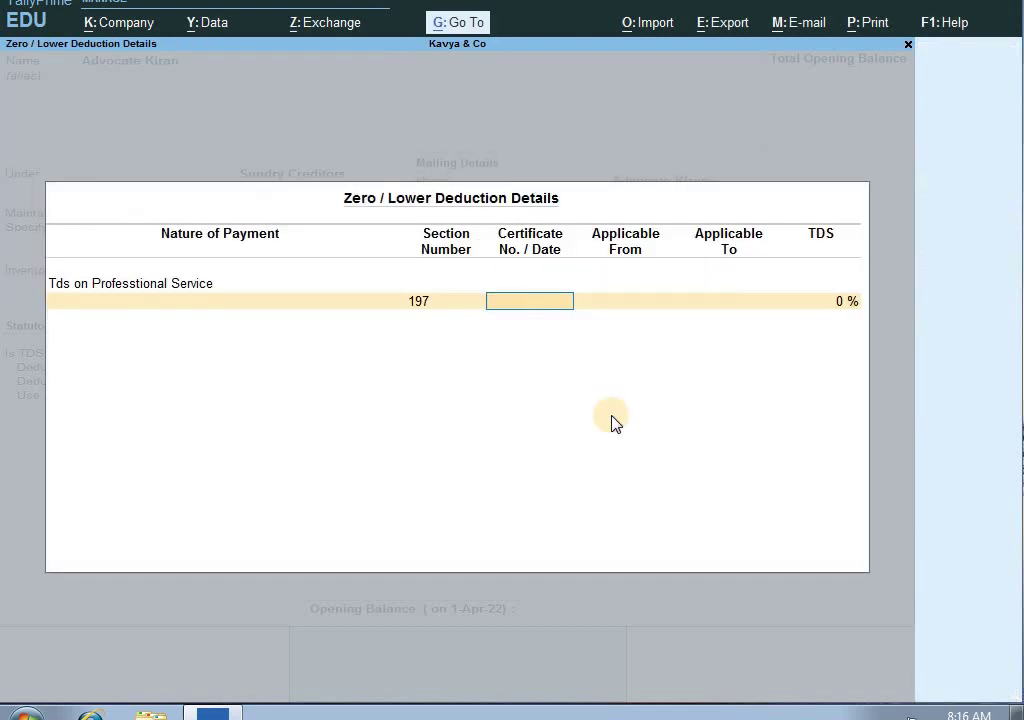
pyautogui.press('Return')
pyautogui.write('1')
pyautogui.press('Return')
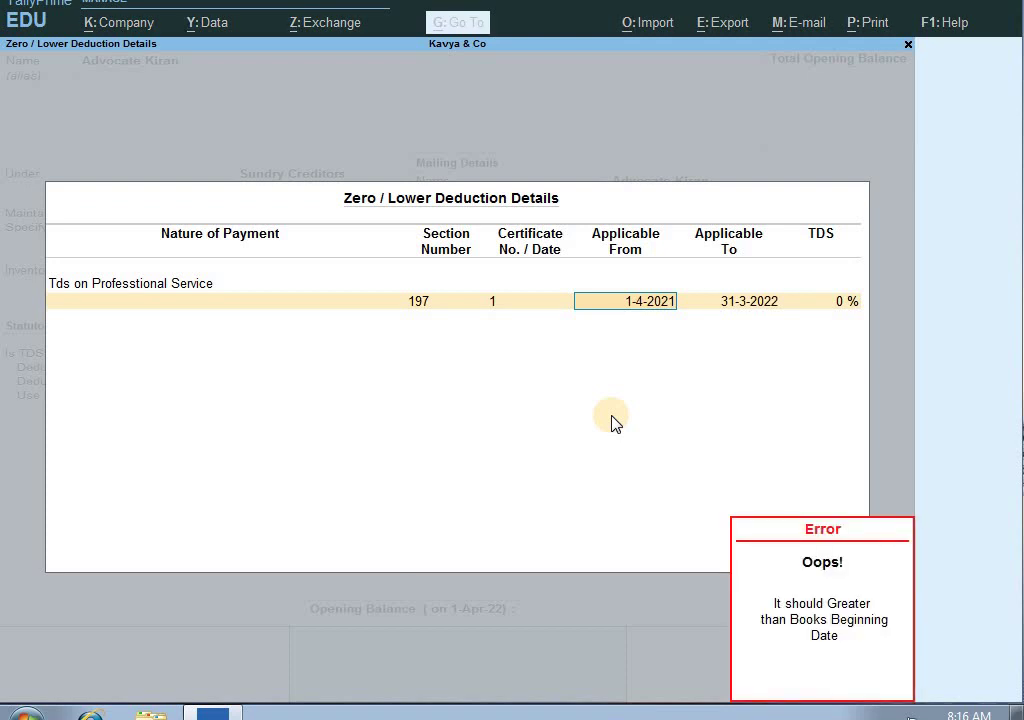
pyautogui.write('1-4-22')
pyautogui.press('Return')
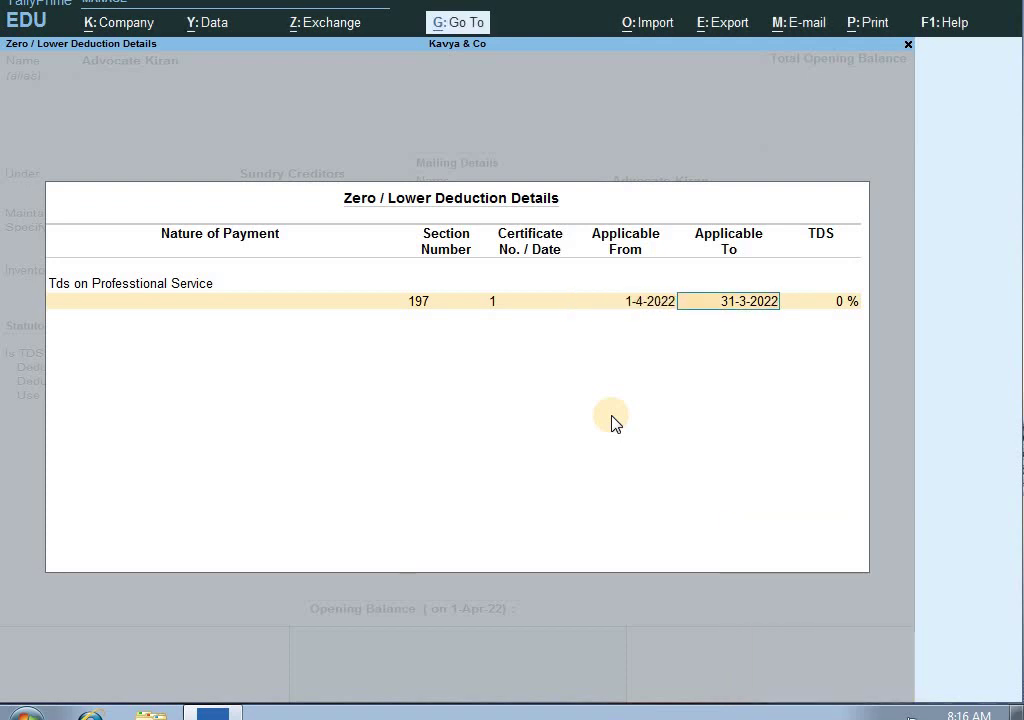
pyautogui.write('31-3-')
pyautogui.press('BackSpace')
pyautogui.write('22')
pyautogui.press('BackSpace')
pyautogui.press('BackSpace')
pyautogui.write('-23')
pyautogui.press('Return')
pyautogui.write('5')
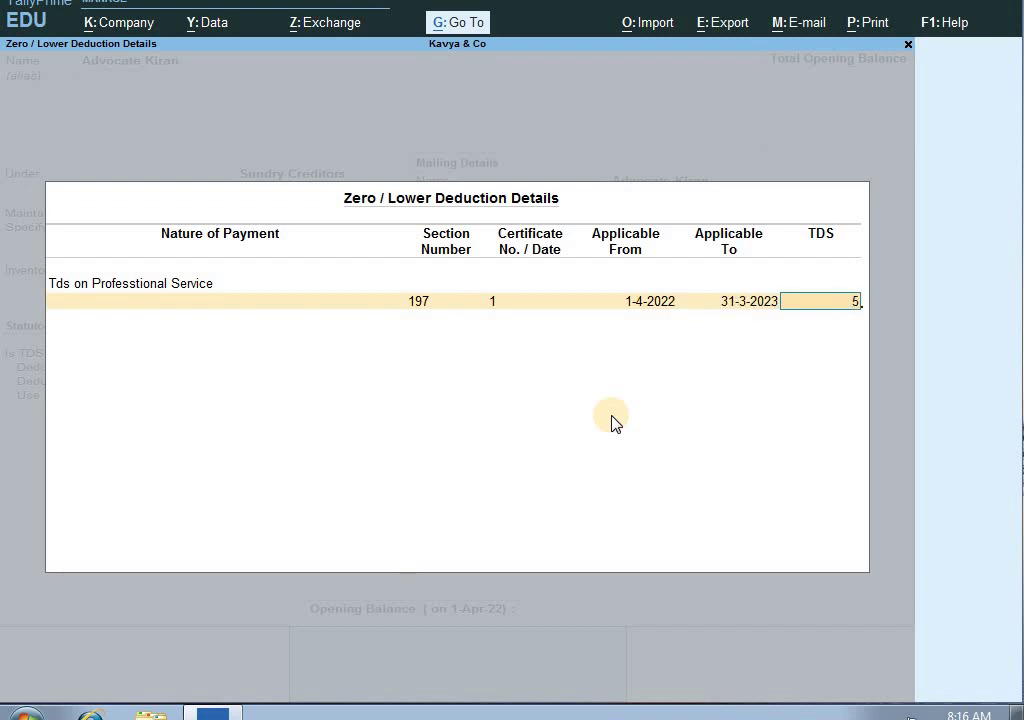
pyautogui.press('Return')
pyautogui.press('Return')
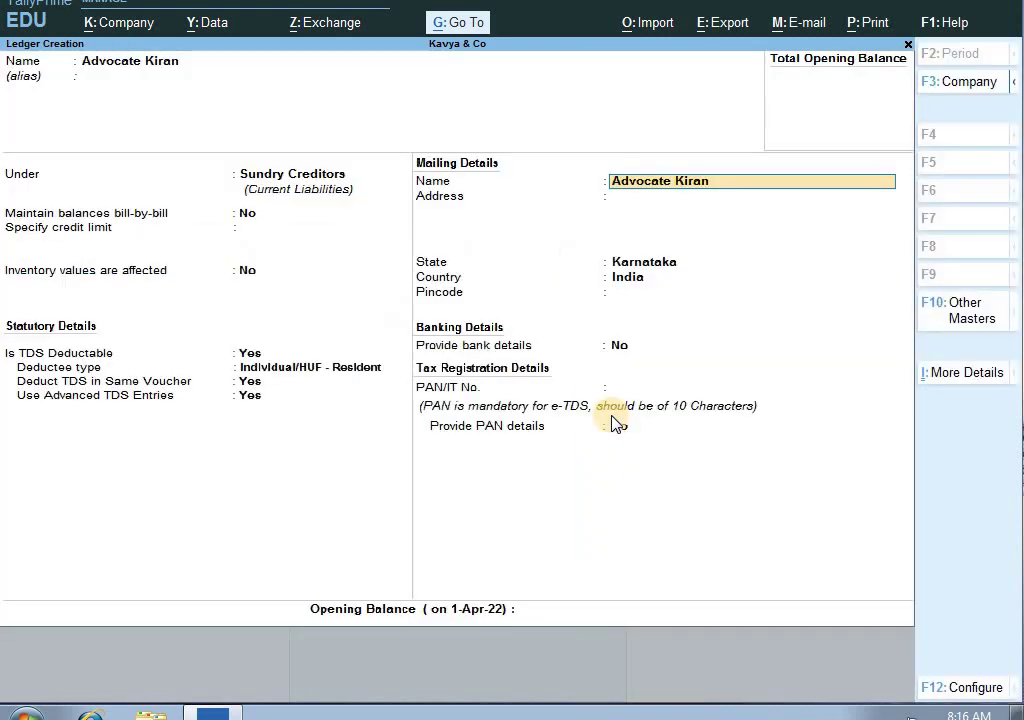
pyautogui.press('Return')
pyautogui.press('Return')
pyautogui.press('Return')
pyautogui.press('Return')
pyautogui.press('Return')
pyautogui.press('Return')
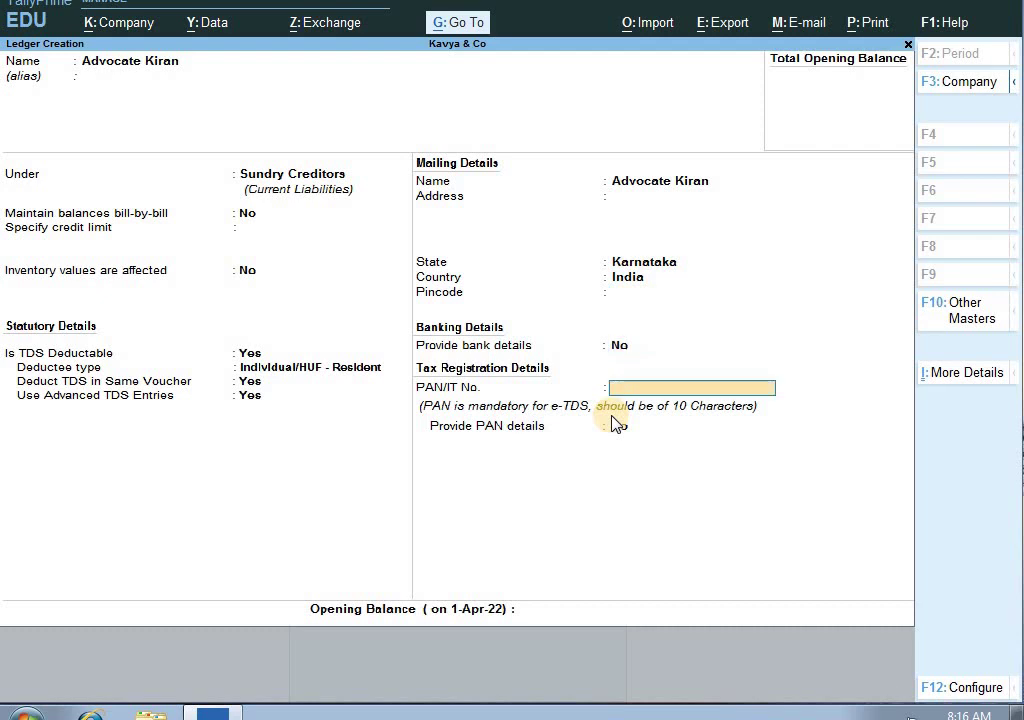
# Step: Enter the advocate's PAN and save the ledger
pyautogui.write('ASDFG1245A')
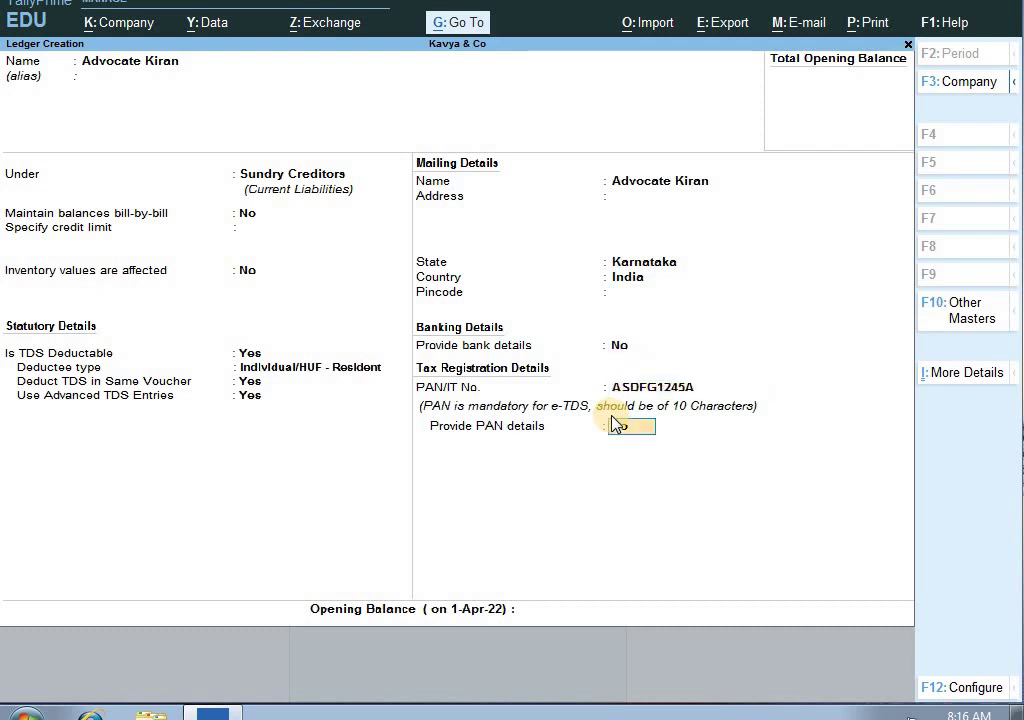
pyautogui.press('Return')
pyautogui.press('Return')
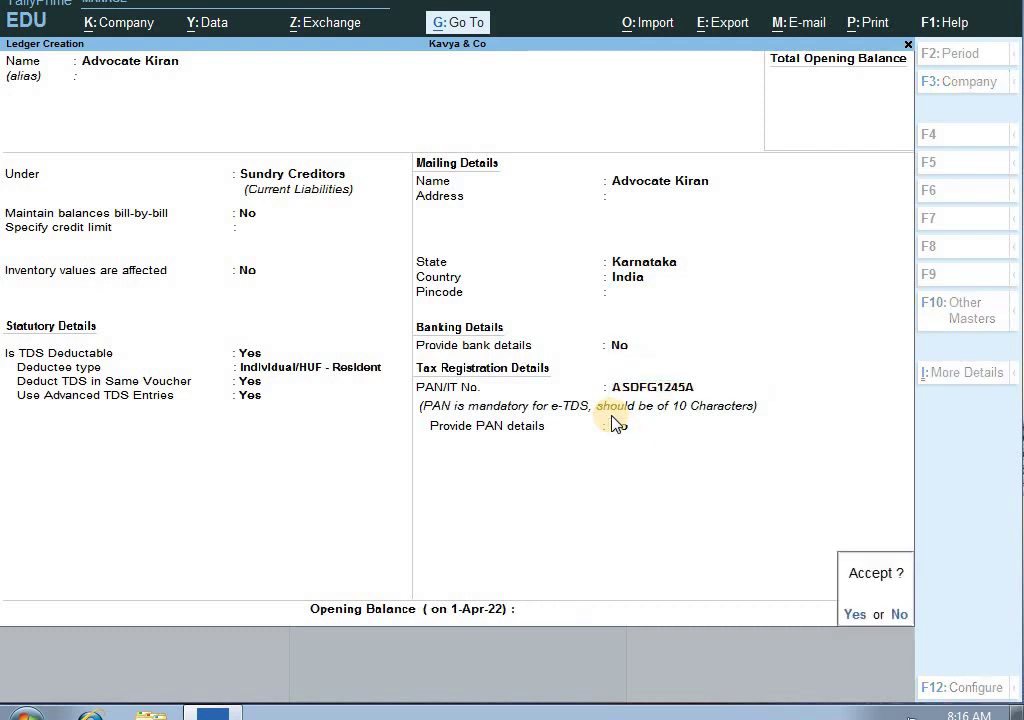
pyautogui.press('Return')
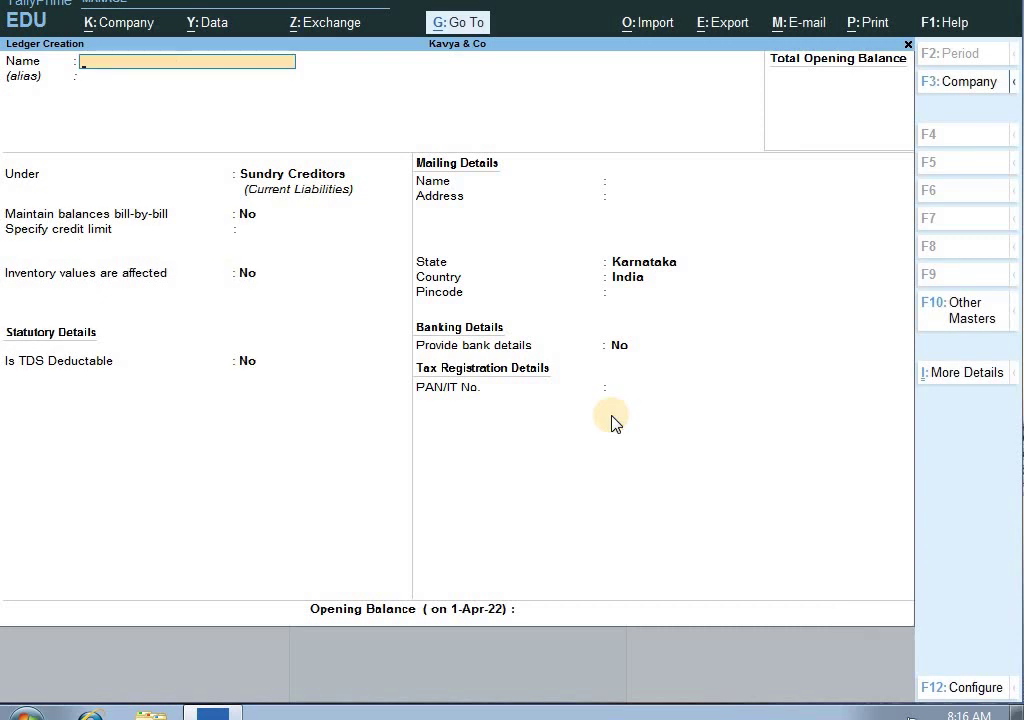
# Step: Create the 'Professtional charge' ledger under Duties & Taxes, type TDS, nature Tds on Professional Service
pyautogui.write('Professtio')
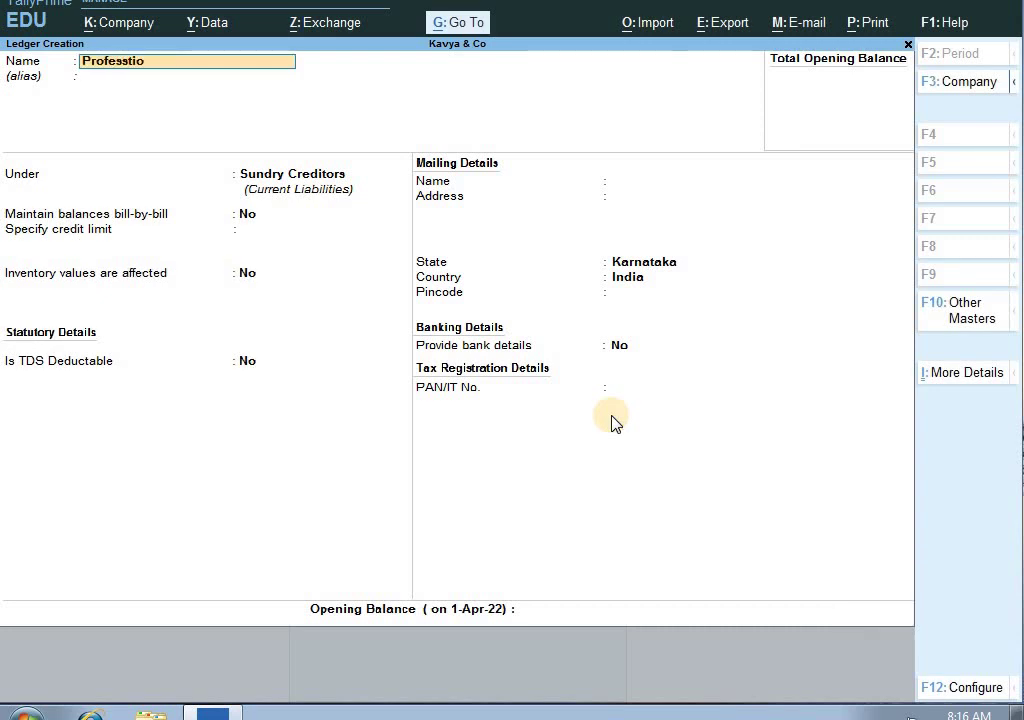
pyautogui.write('nal charge')
pyautogui.press('Return')
pyautogui.write('Dut')
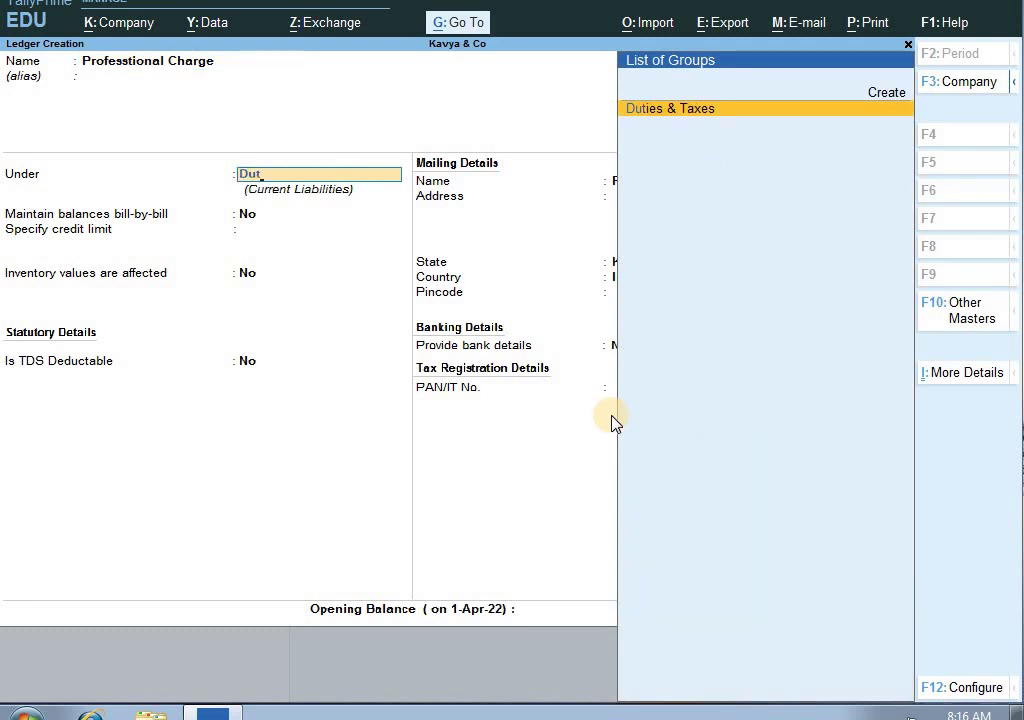
pyautogui.press('Return')
pyautogui.press('Down')
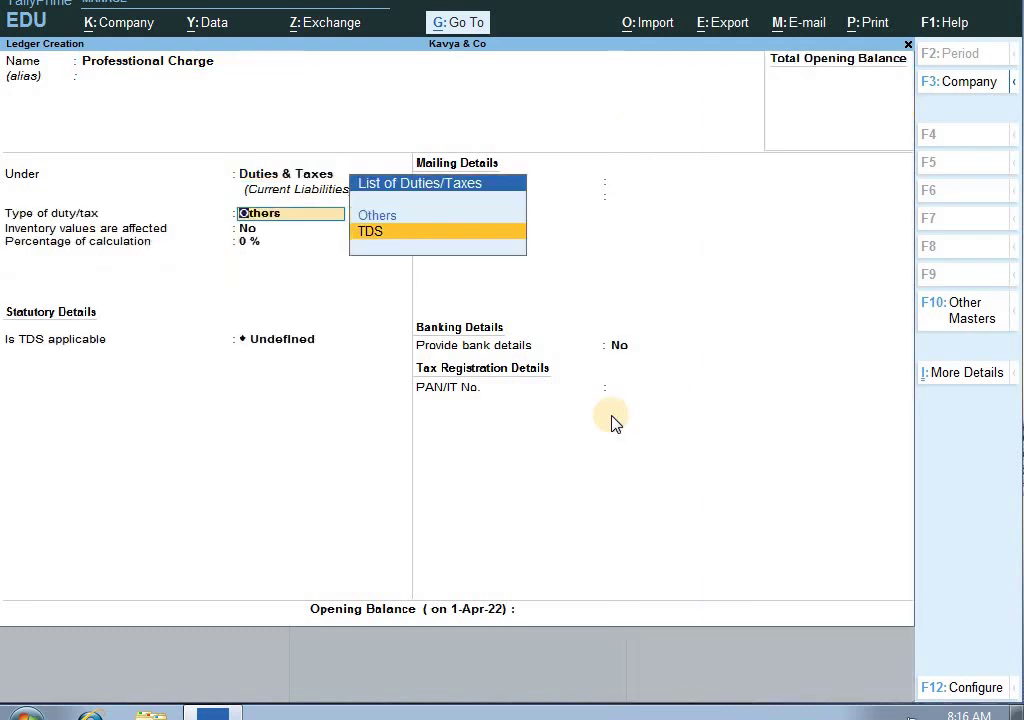
pyautogui.press('Return')
pyautogui.press('Down')
pyautogui.press('Return')
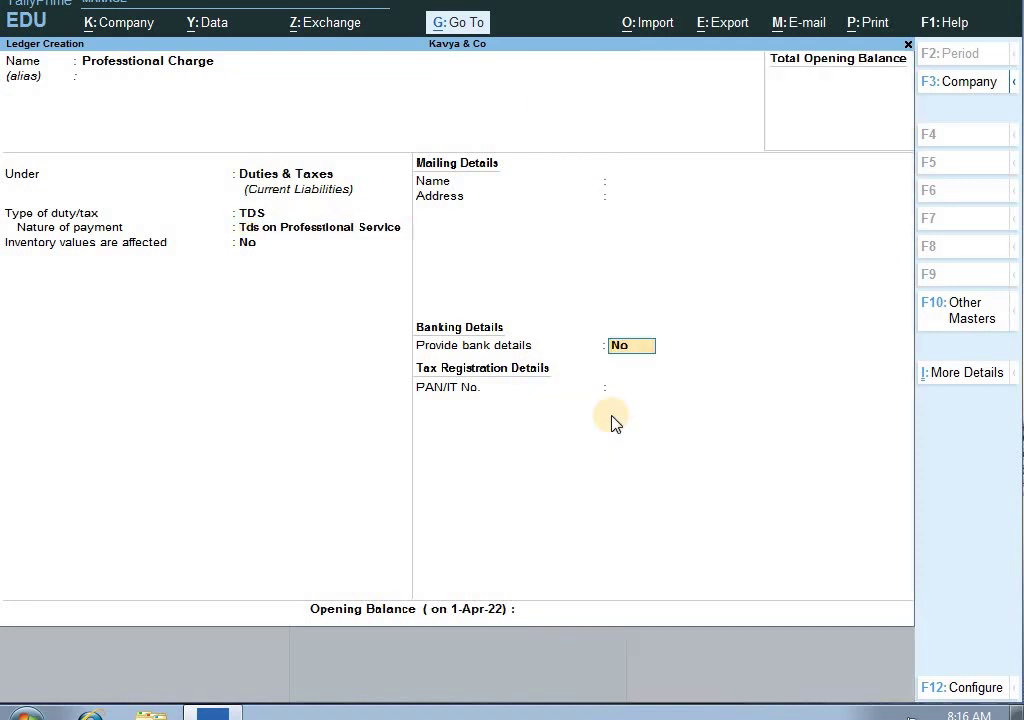
pyautogui.press('Return')
pyautogui.press('Return')
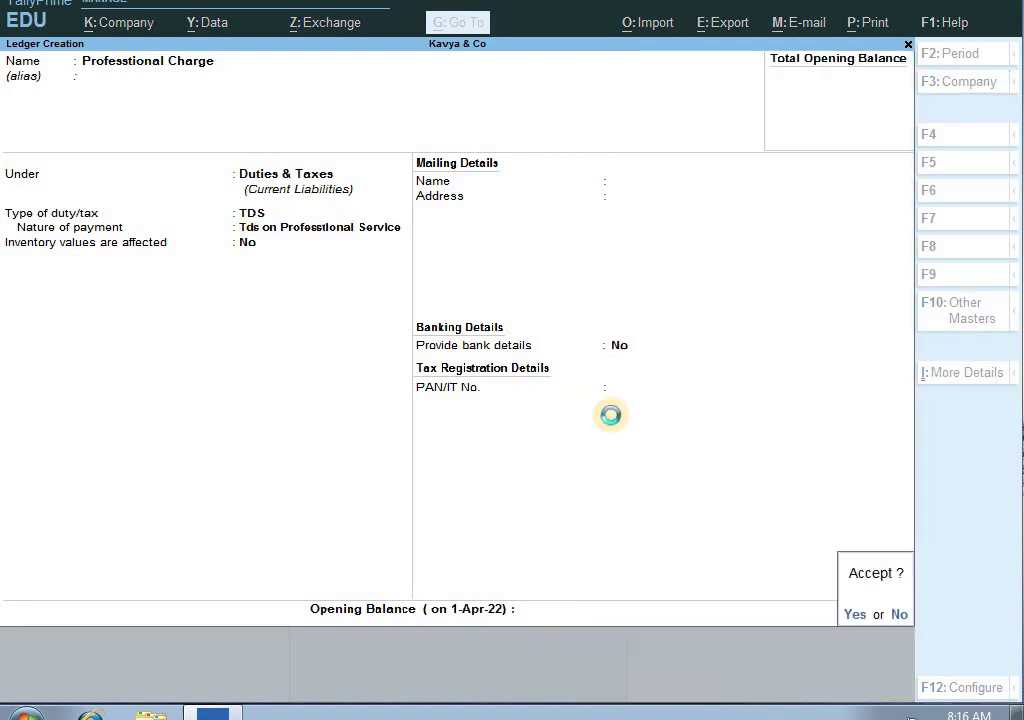
pyautogui.press('Return')
# Step: Create and save the 'Tds on Professtional Tax' ledger under Duties & Taxes as a TDS professional-service ledger
pyautogui.write('Tds')
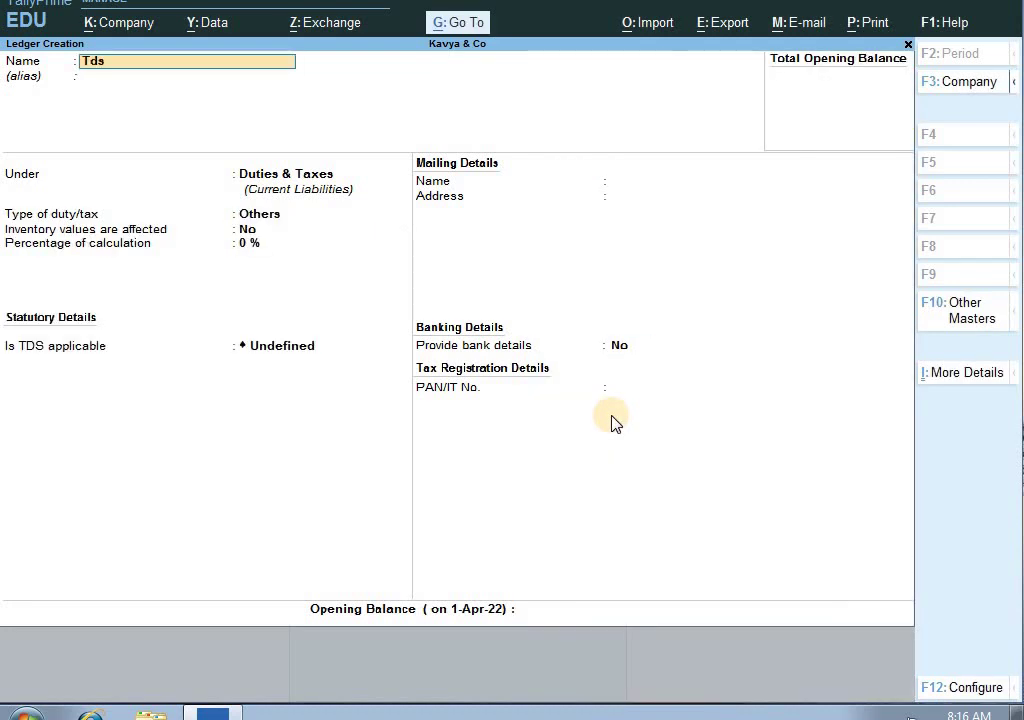
pyautogui.write(' on Professt')
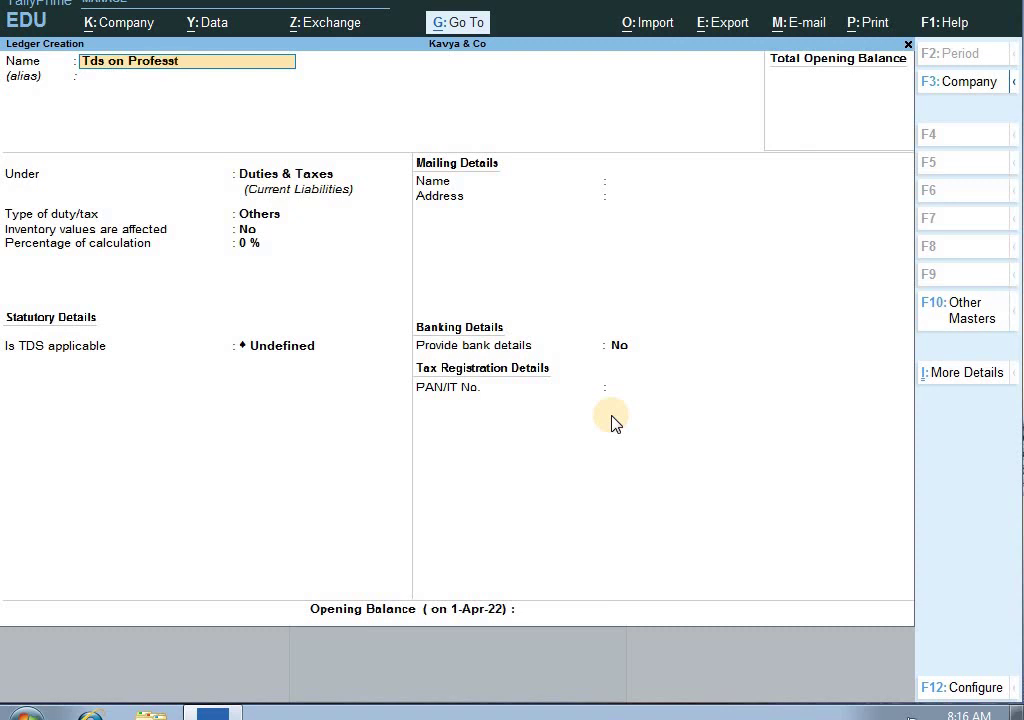
pyautogui.write('ional Tax')
pyautogui.press('Return')
pyautogui.press('Return')
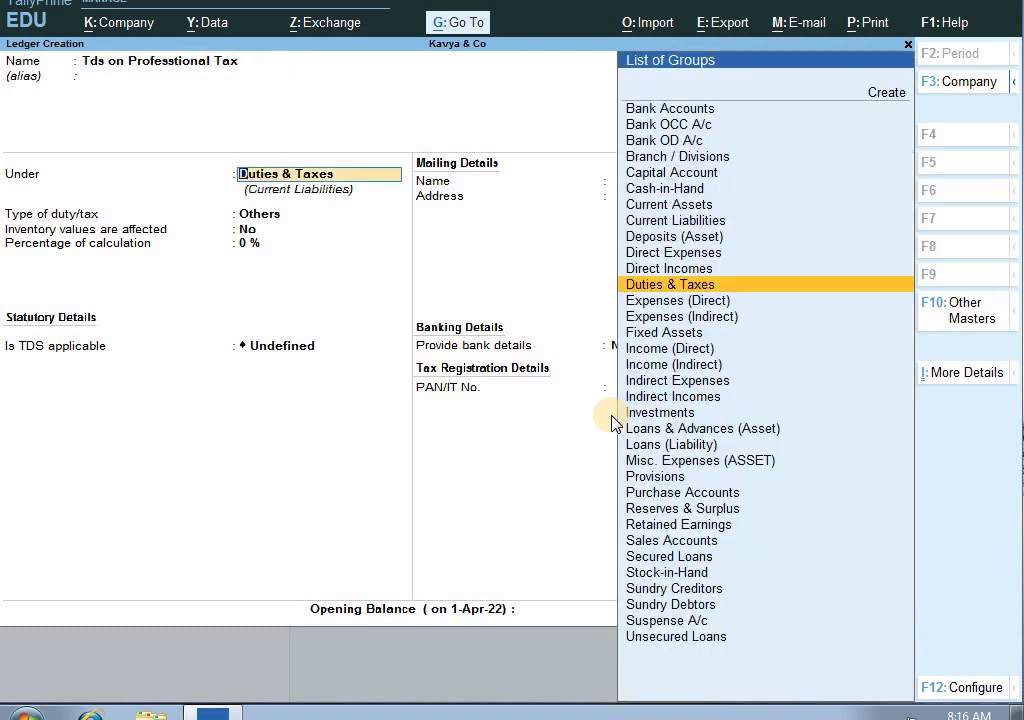
pyautogui.press('Return')
pyautogui.press('Down')
pyautogui.press('Return')
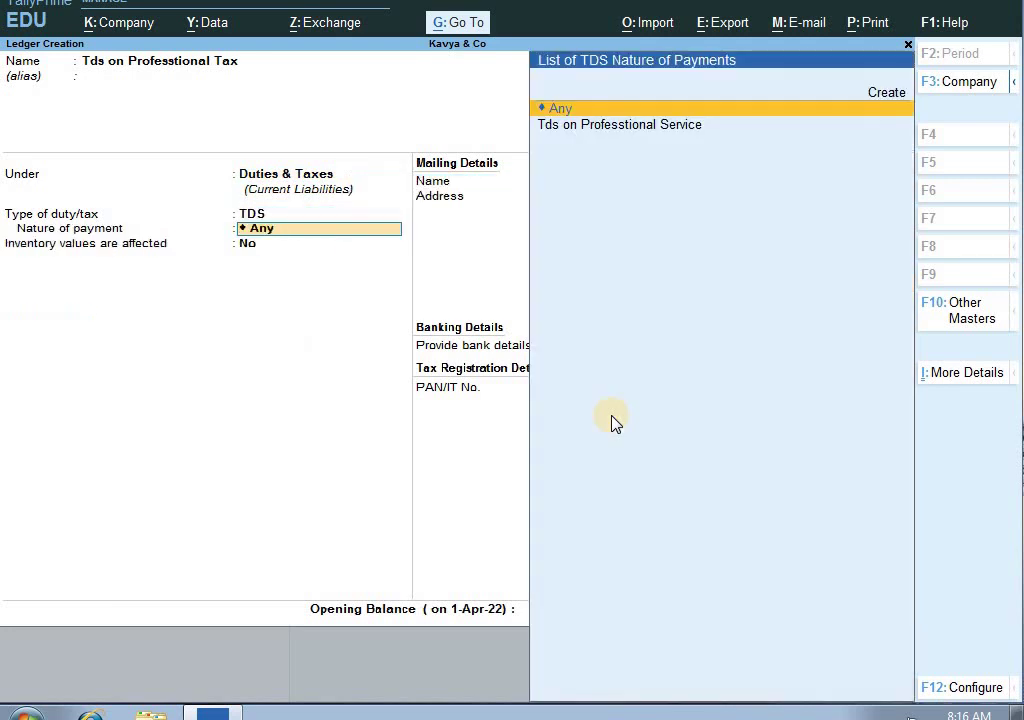
pyautogui.press('Down')
pyautogui.press('Return')
pyautogui.press('Return')
pyautogui.press('Return')
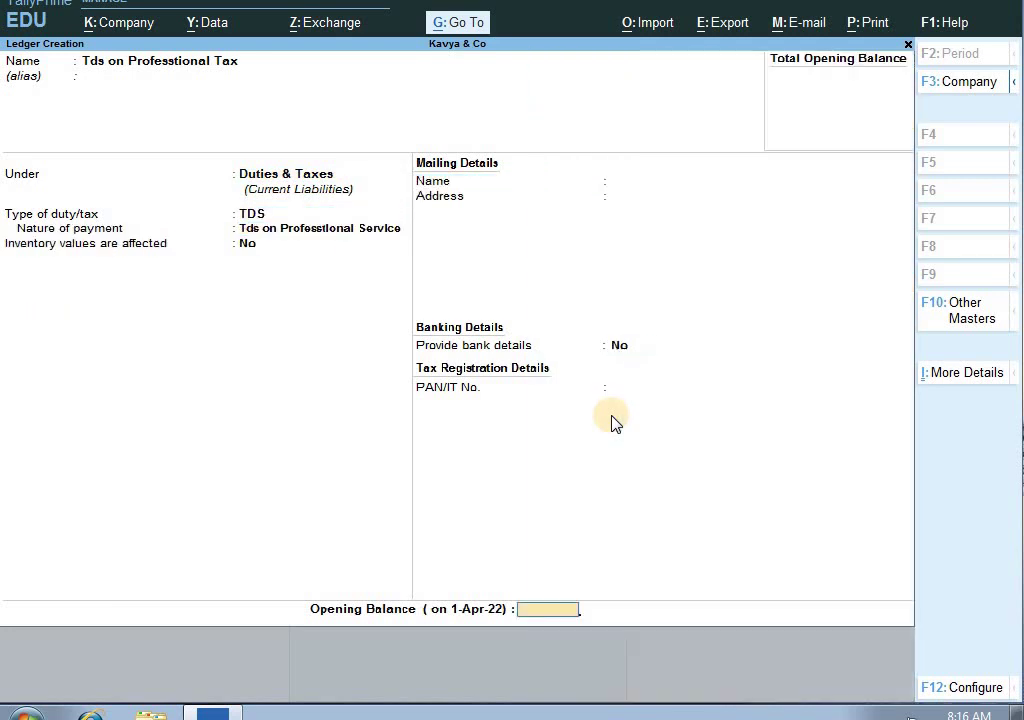
pyautogui.press('Return')
pyautogui.press('Return')
pyautogui.press('Escape')
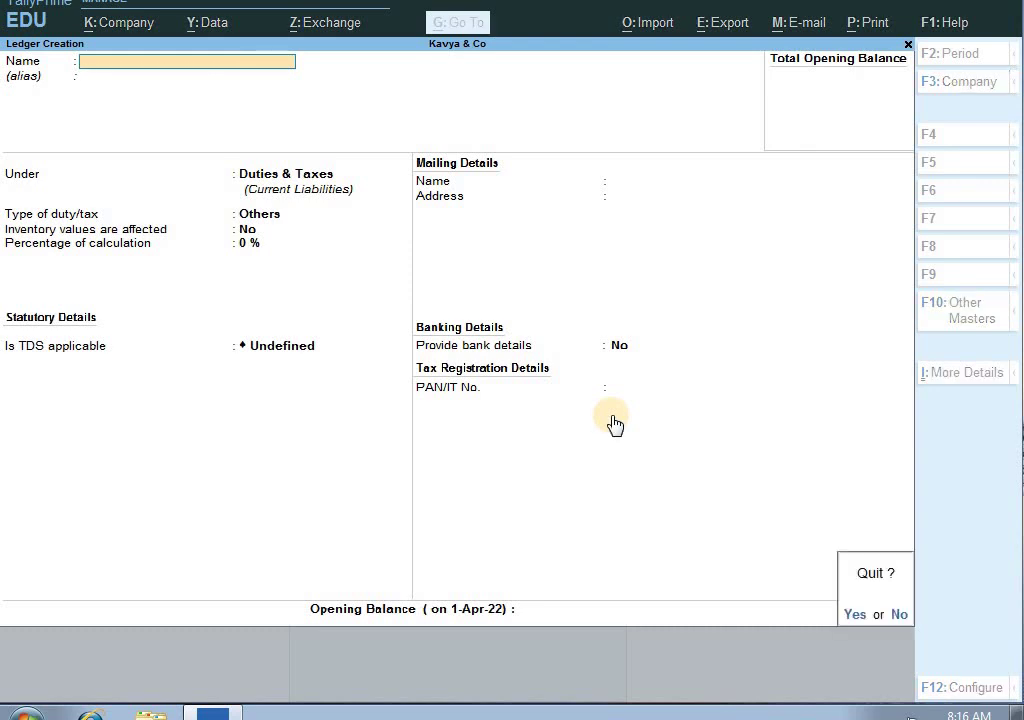
# Step: Open the Professtional Charge ledger for alteration
pyautogui.press('Return')
pyautogui.press('Escape')
pyautogui.press('Down')
pyautogui.press('Return')
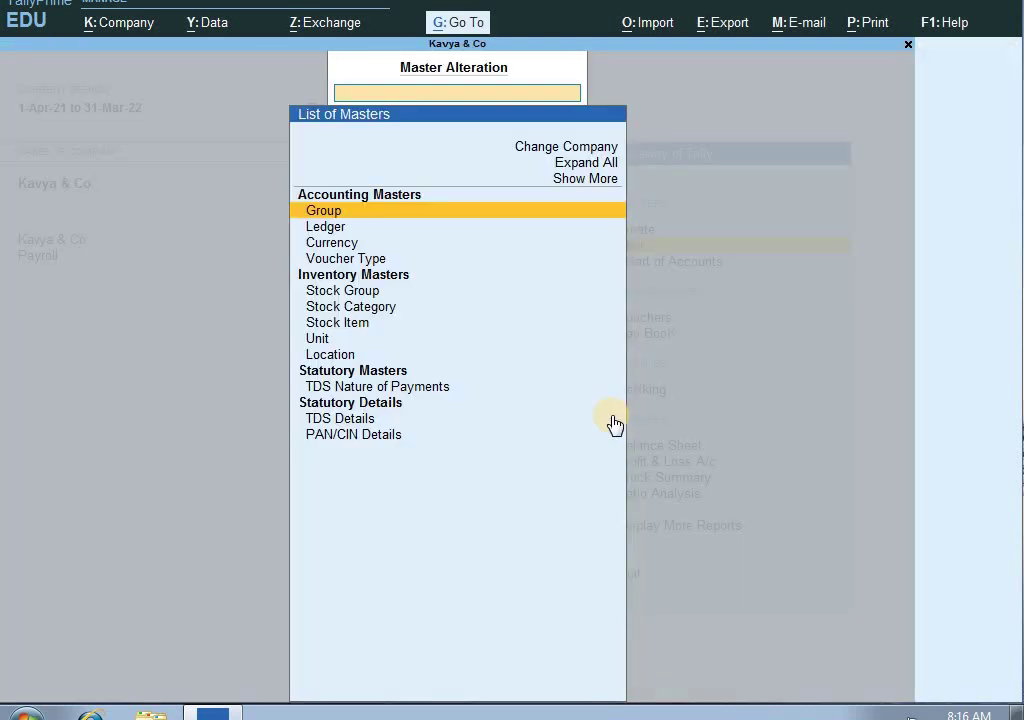
pyautogui.press('Down')
pyautogui.press('Return')
pyautogui.press('Down')
pyautogui.press('Return')
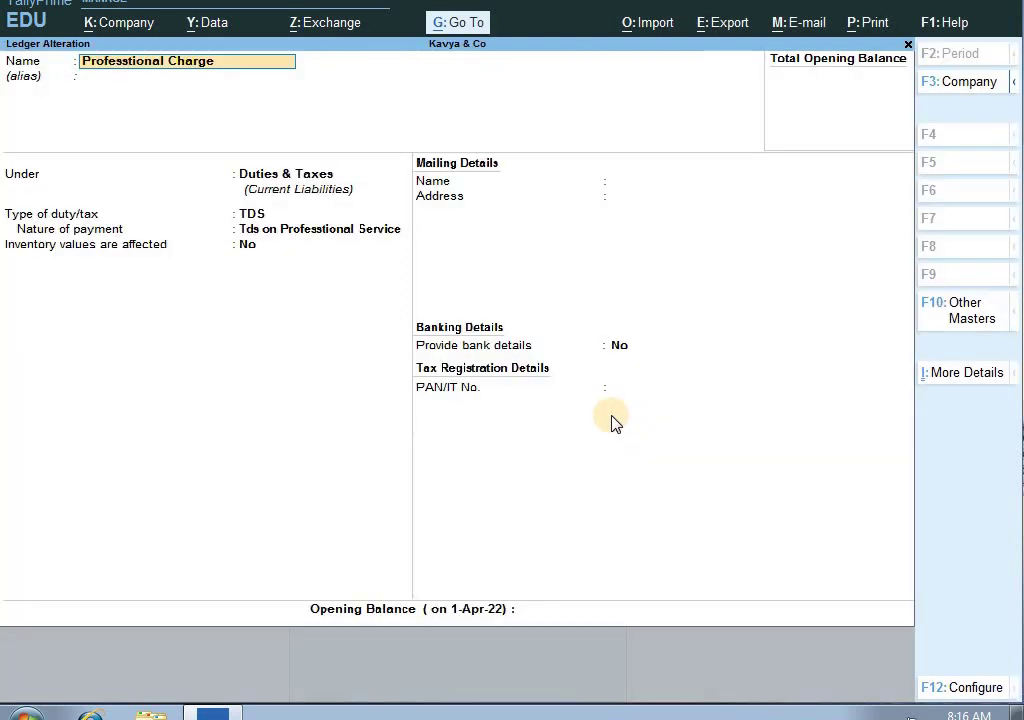
# Step: Move Professtional Charge under Indirect Expenses, TDS applicable, nature Tds on Professtional Service, and save
pyautogui.press('Return')
pyautogui.press('Return')
pyautogui.write('In')
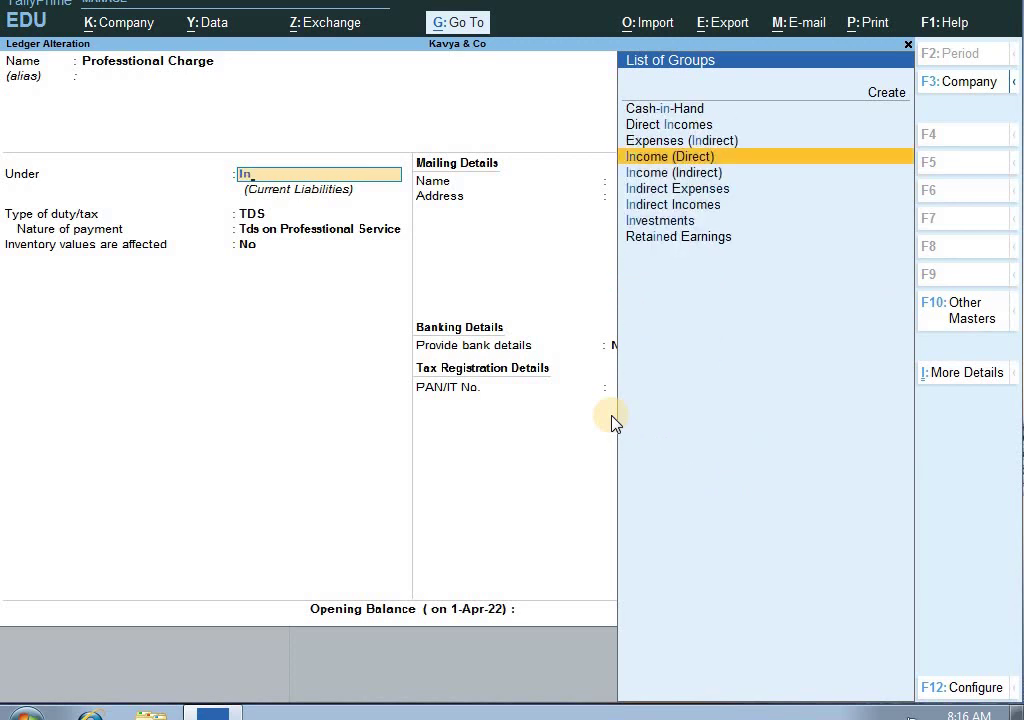
pyautogui.press('Down')
pyautogui.press('Down')
pyautogui.press('Down')
pyautogui.press('Up')
pyautogui.press('Up')
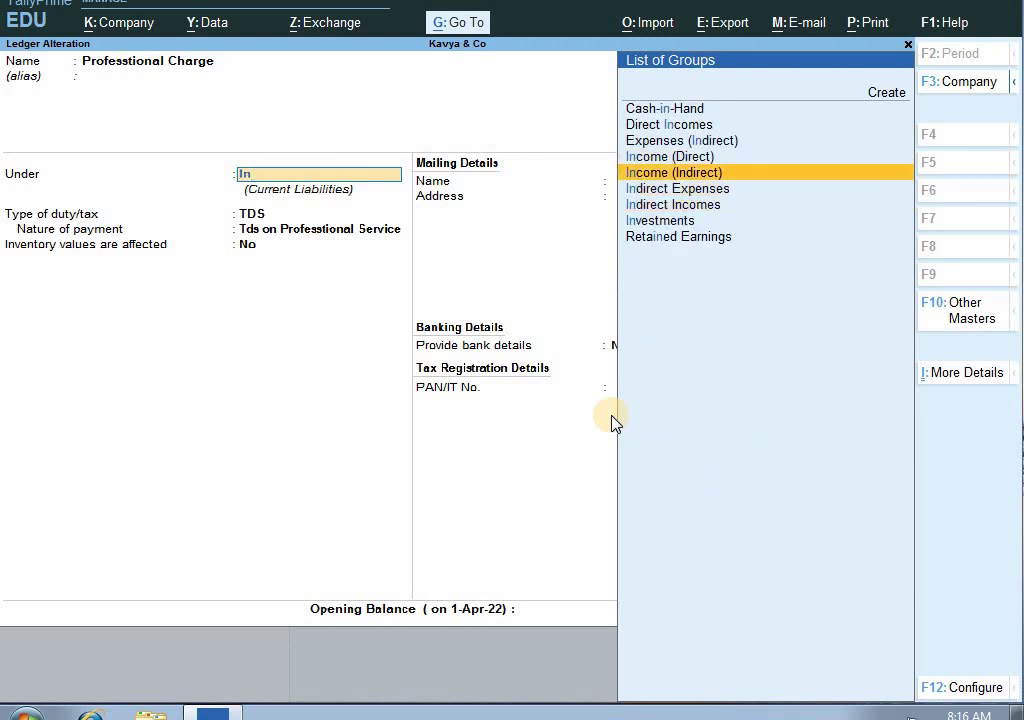
pyautogui.press('Up')
pyautogui.press('Down')
pyautogui.press('Down')
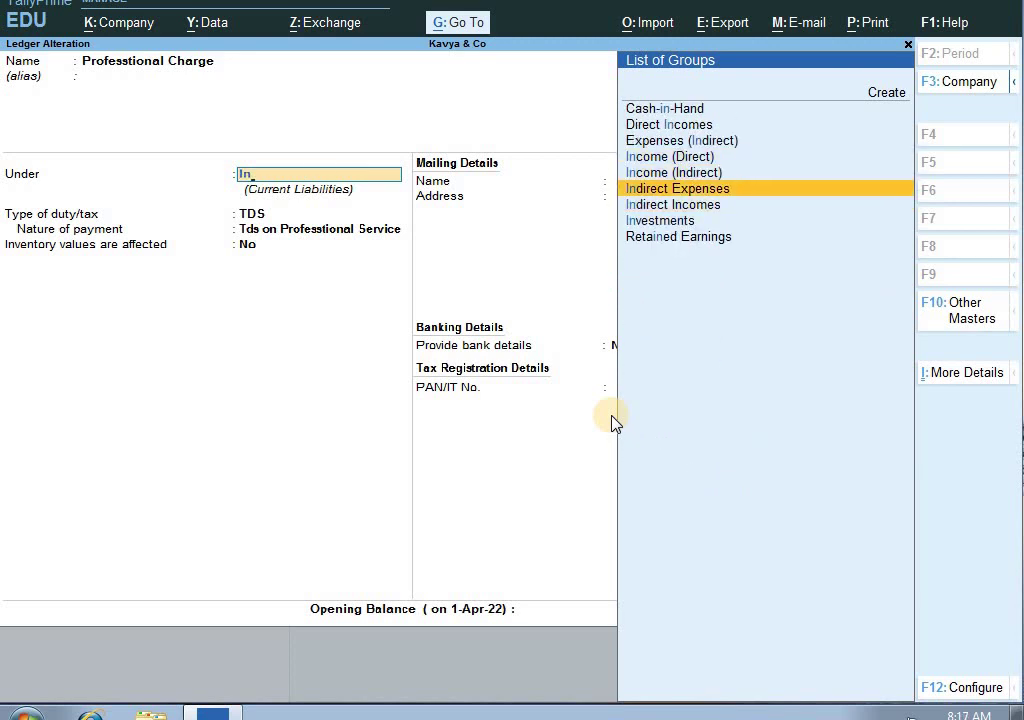
pyautogui.press('Return')
pyautogui.press('Return')
pyautogui.press('Return')
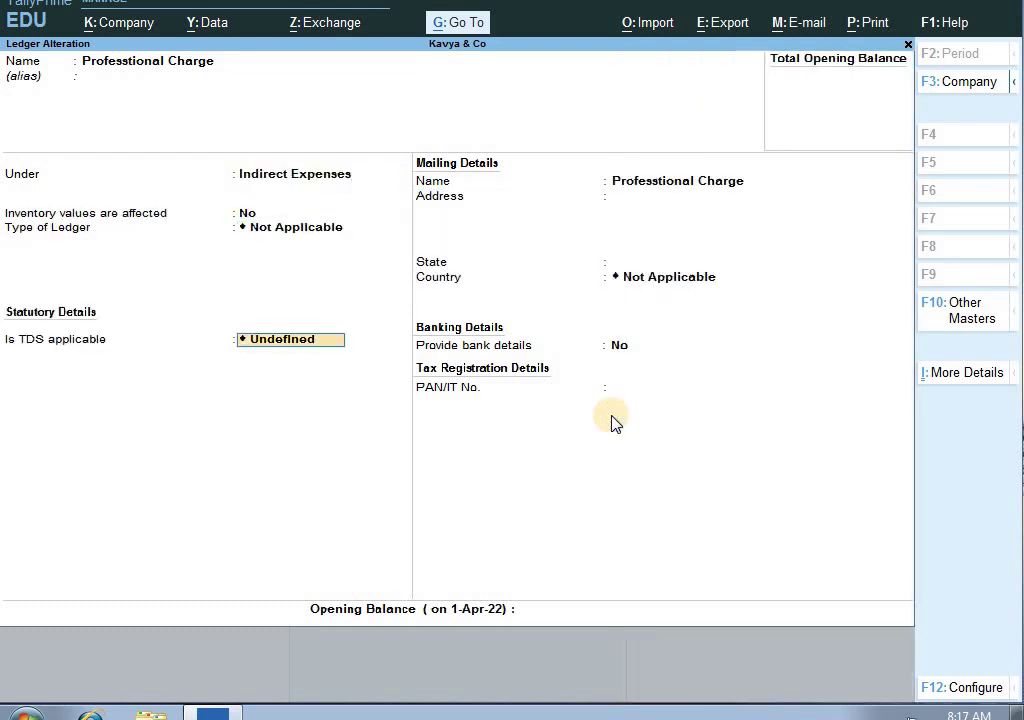
pyautogui.write('A')
pyautogui.press('Return')
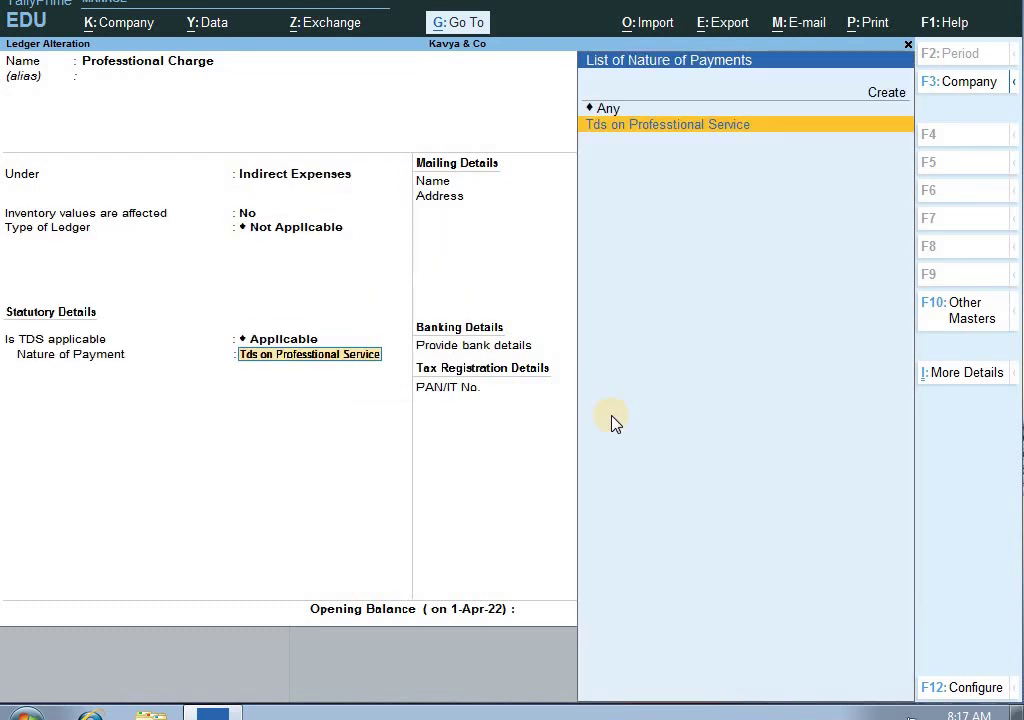
pyautogui.press('Return')
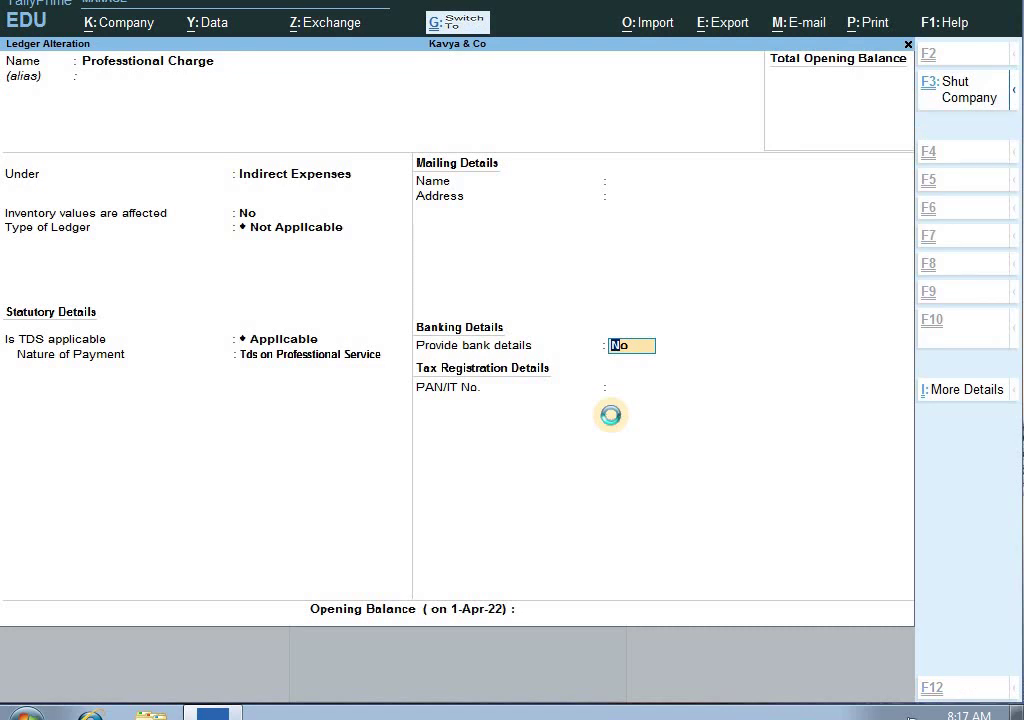
pyautogui.press('Escape')
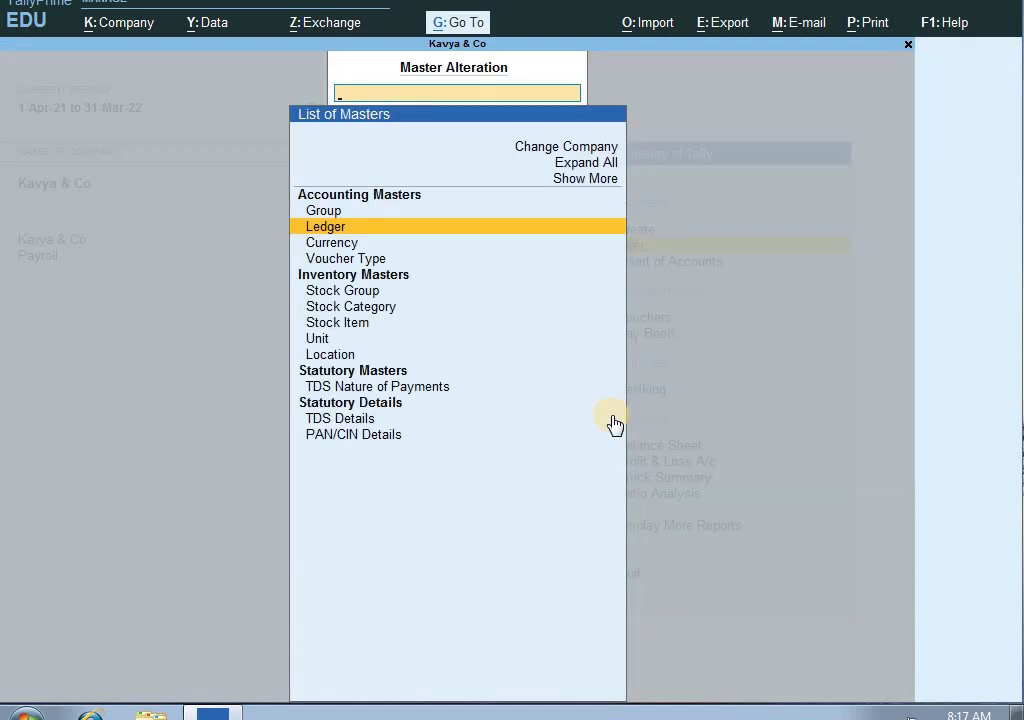
# Step: Start a Journal voucher debiting the advocate's ledger with 1,75,000
pyautogui.press('Escape')
pyautogui.press('Down')
pyautogui.press('Down')
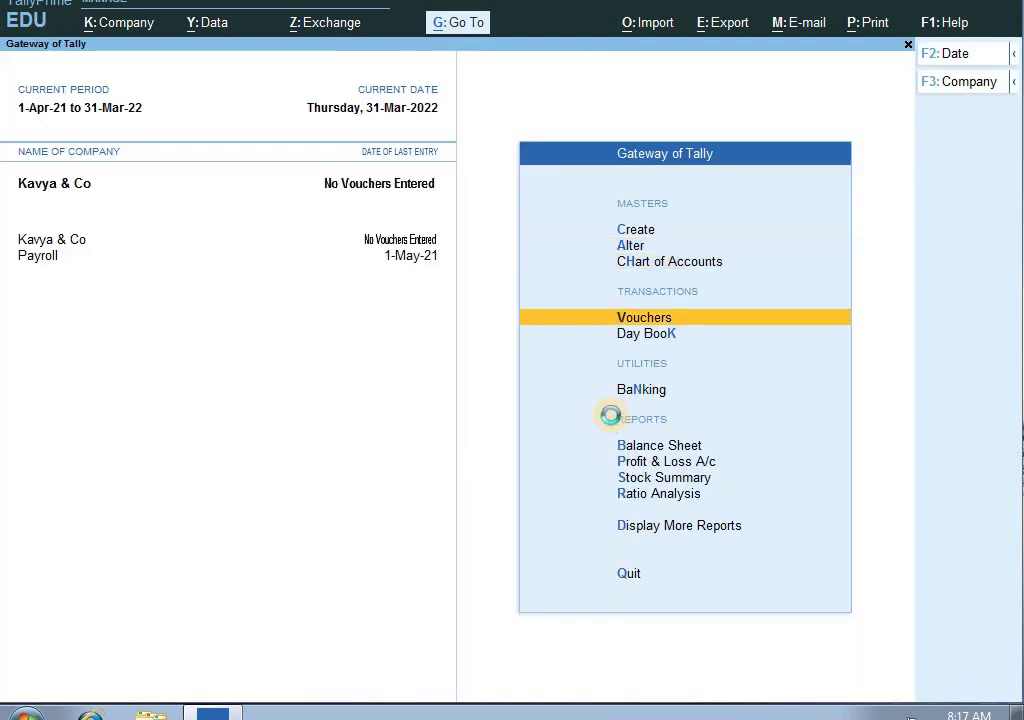
pyautogui.press('Return')
pyautogui.press('F7')
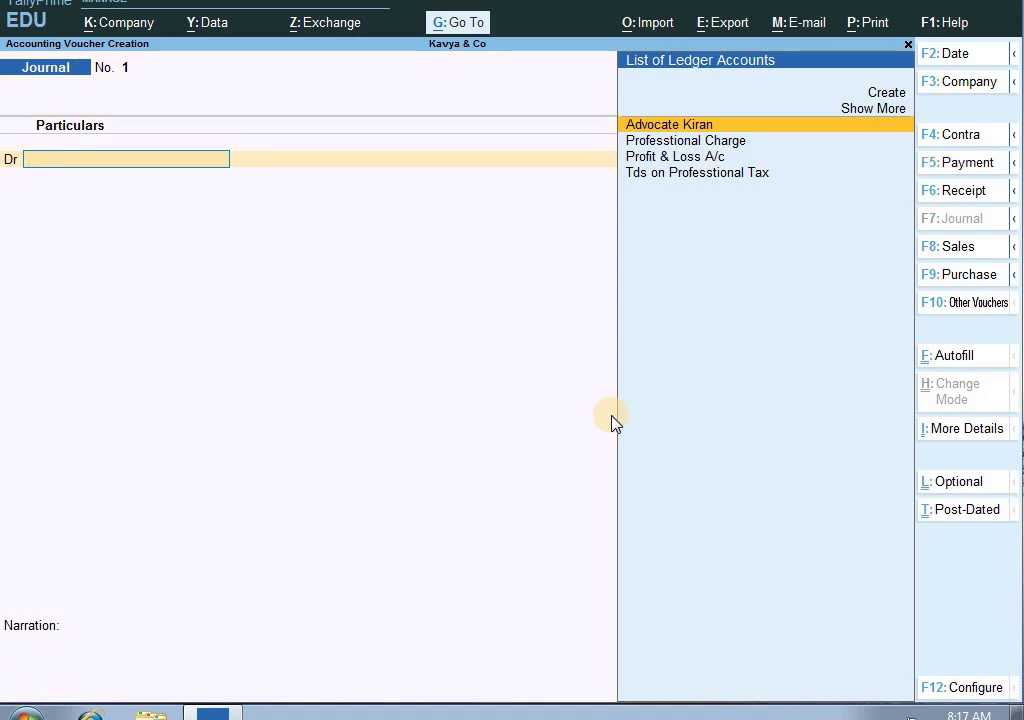
pyautogui.press('Return')
pyautogui.write('175000')
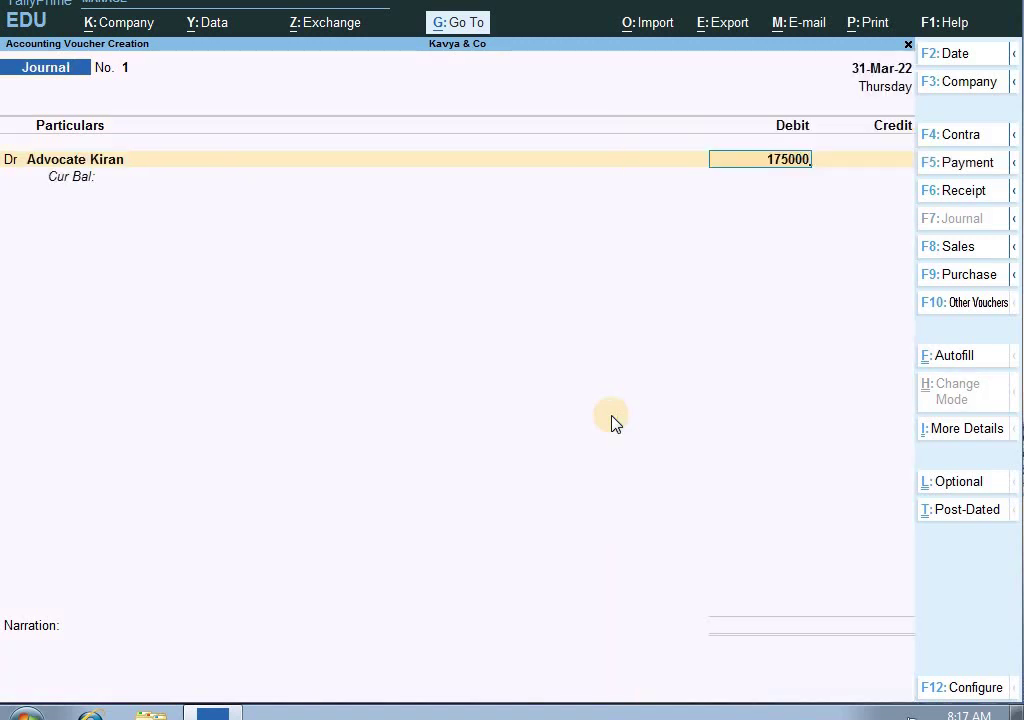
pyautogui.press('Return')
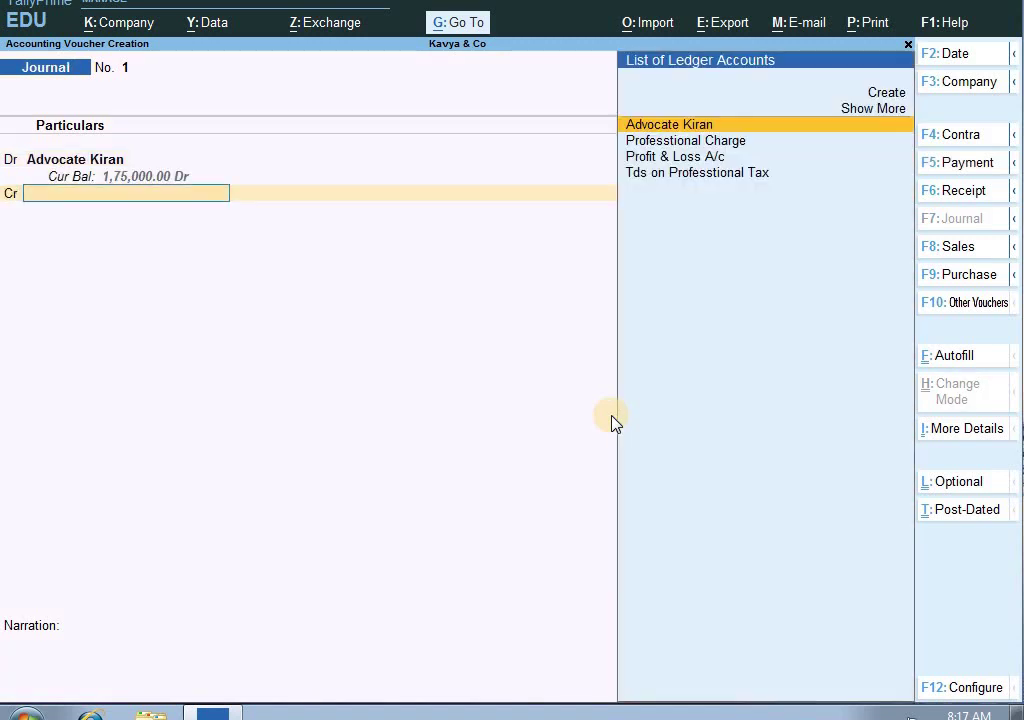
pyautogui.press('Return')
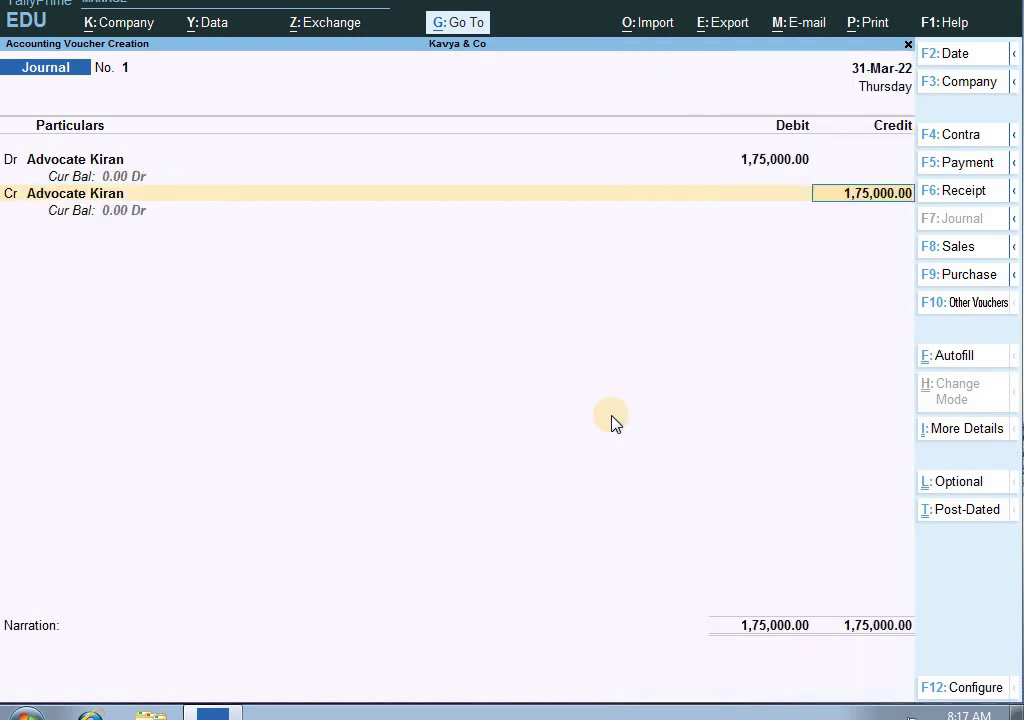
# Step: Swap the debit ledger to Professional Charge, then discard the voucher
pyautogui.press('BackSpace')
pyautogui.press('BackSpace')
pyautogui.press('BackSpace')
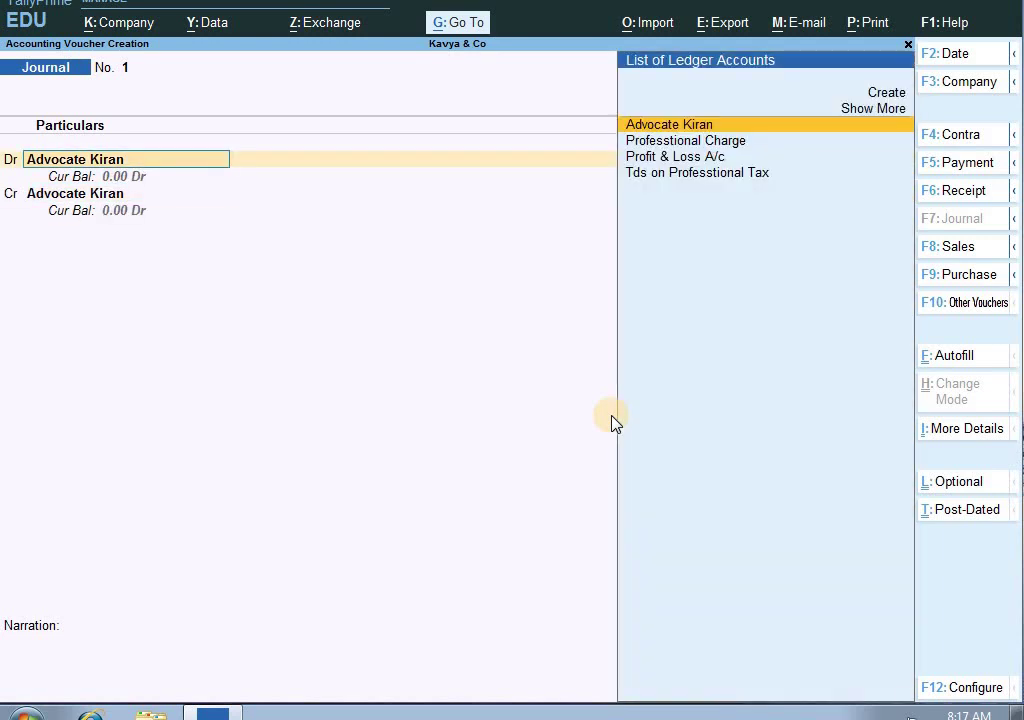
pyautogui.press('Down')
pyautogui.press('Return')
pyautogui.press('Return')
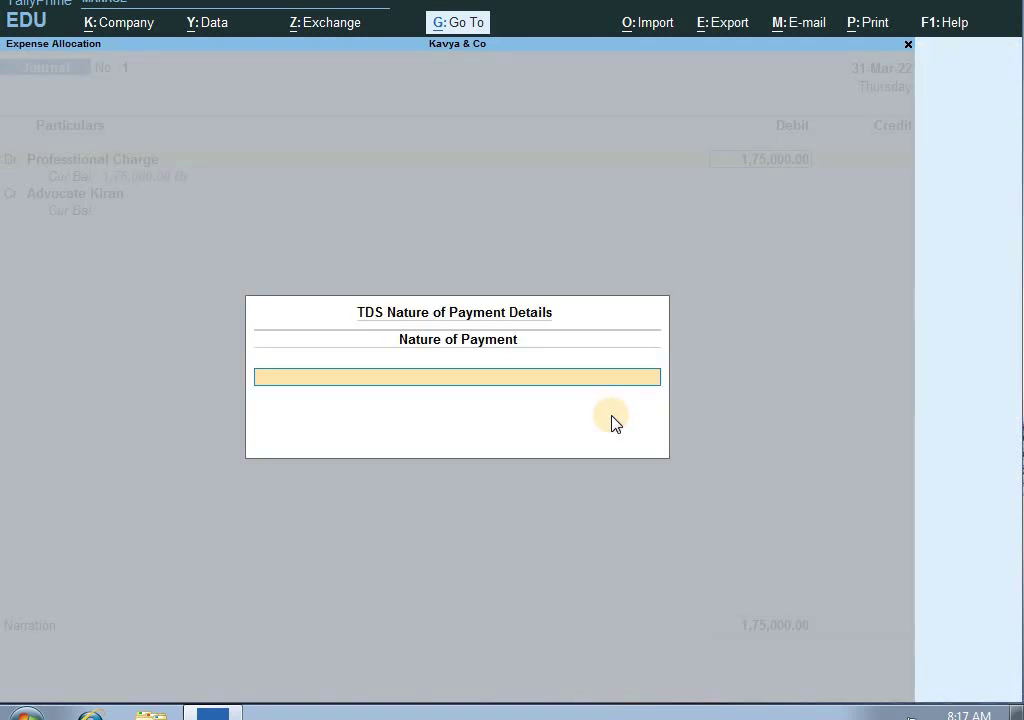
pyautogui.press('Return')
pyautogui.press('Return')
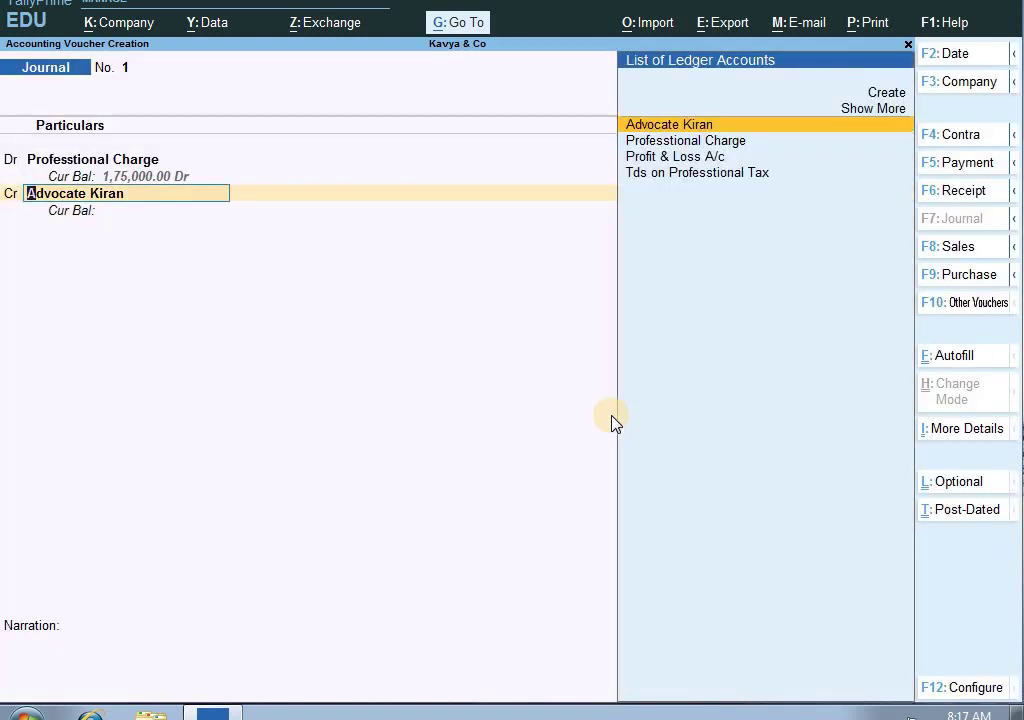
pyautogui.press('Return')
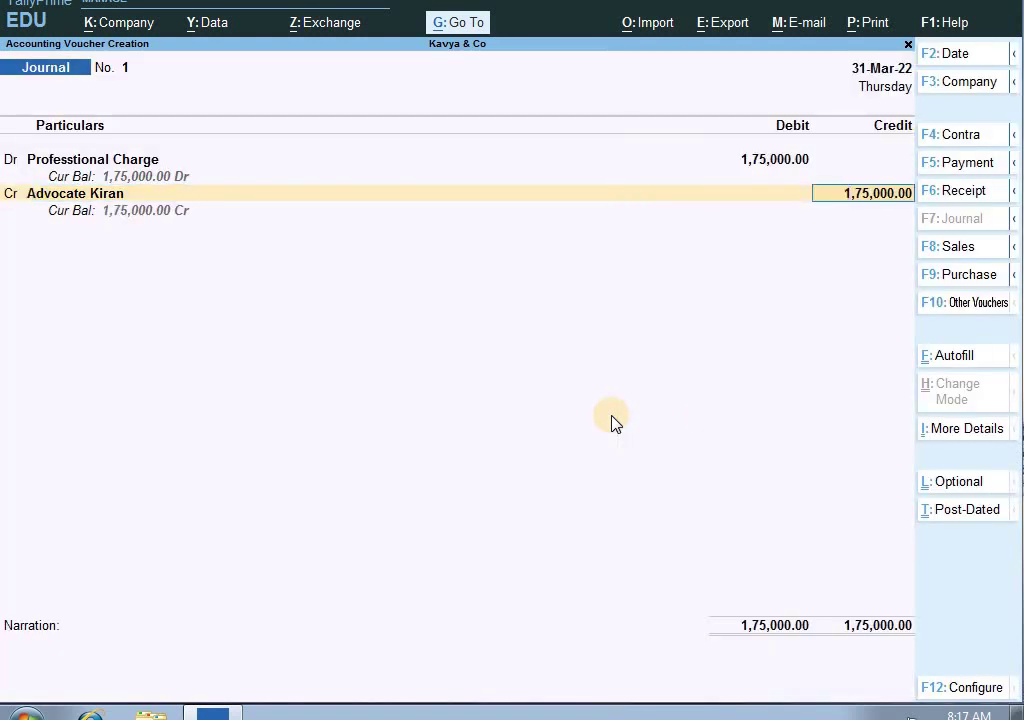
pyautogui.press('BackSpace')
pyautogui.press('BackSpace')
pyautogui.press('BackSpace')
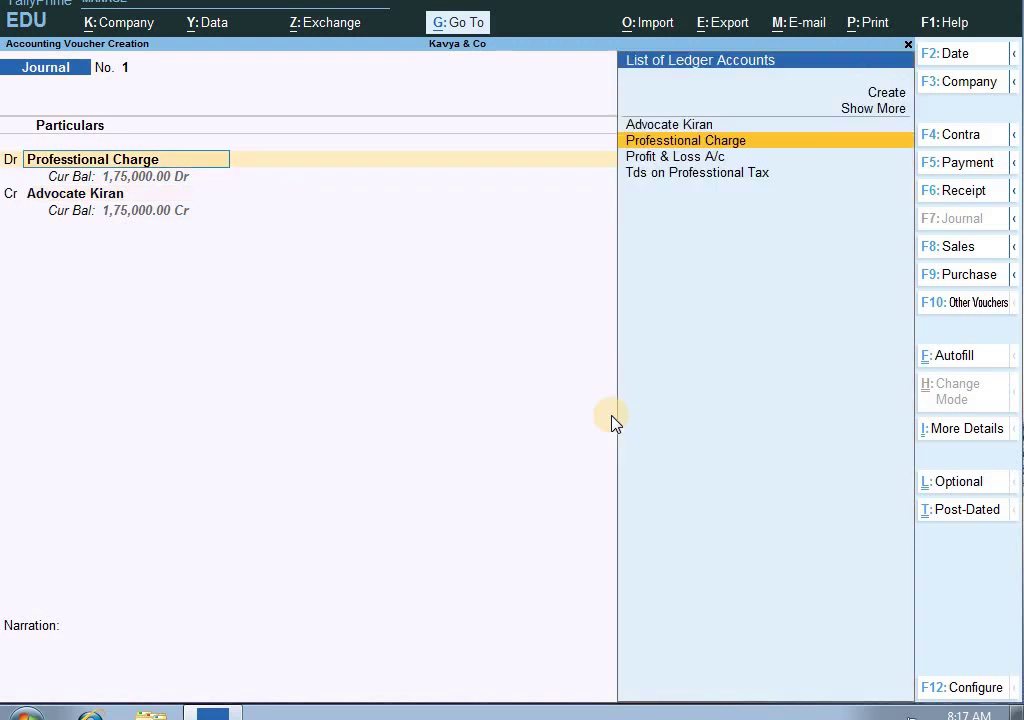
pyautogui.press('BackSpace')
pyautogui.press('Escape')
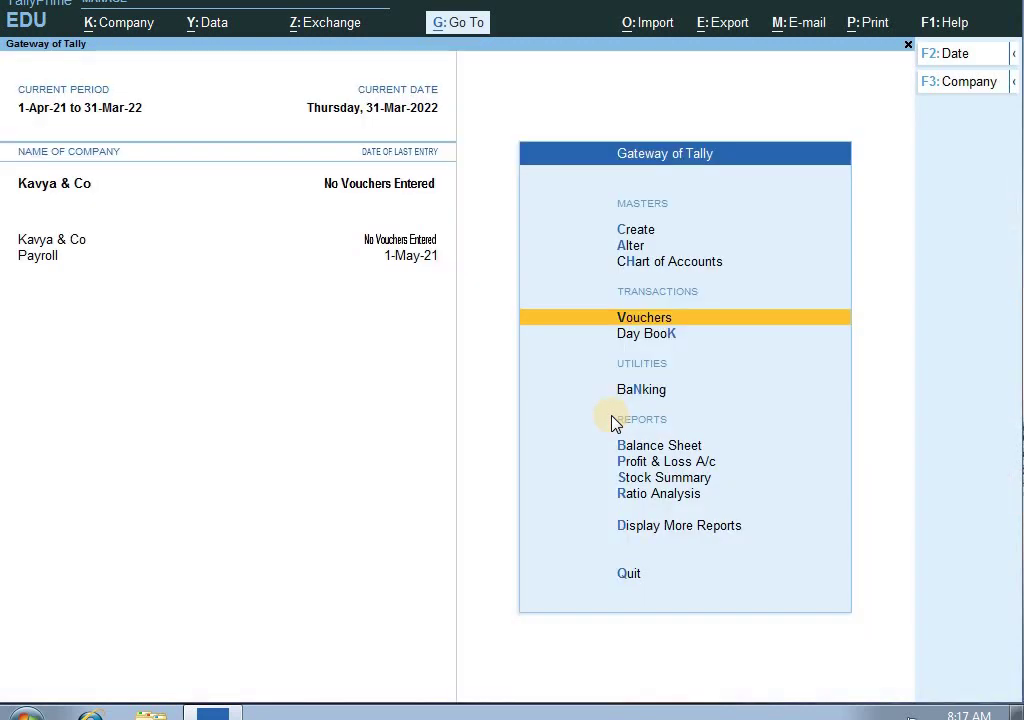
# Step: Begin another journal debiting Professional Charge, then abandon it without saving
pyautogui.press('Return')
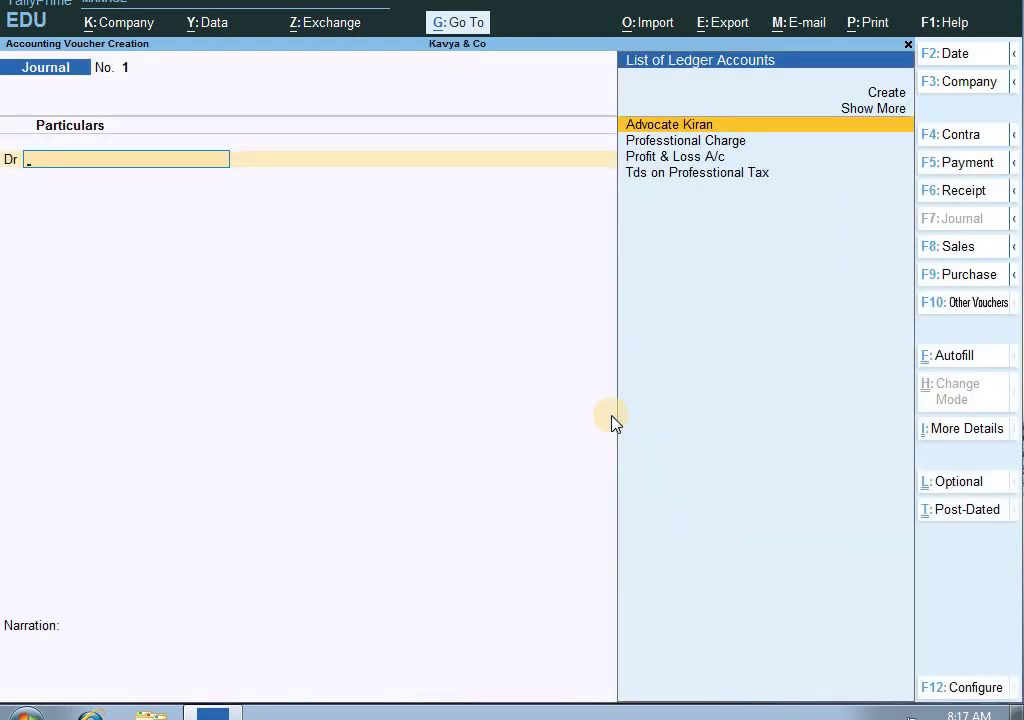
pyautogui.press('Down')
pyautogui.press('Return')
pyautogui.write('1')
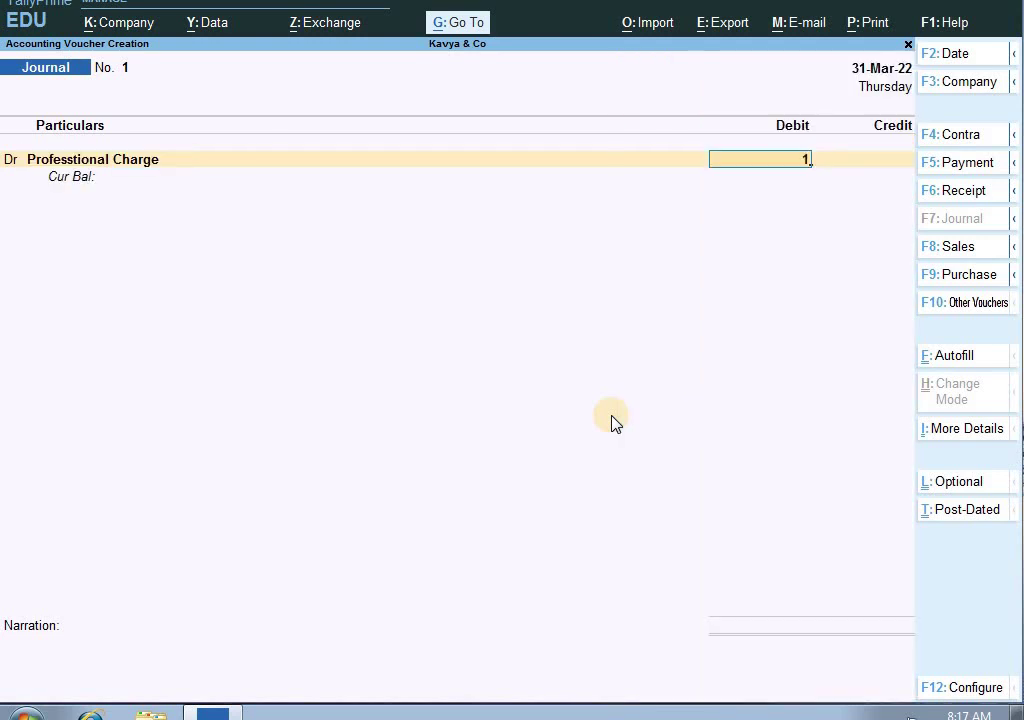
pyautogui.press('BackSpace')
pyautogui.press('Escape')
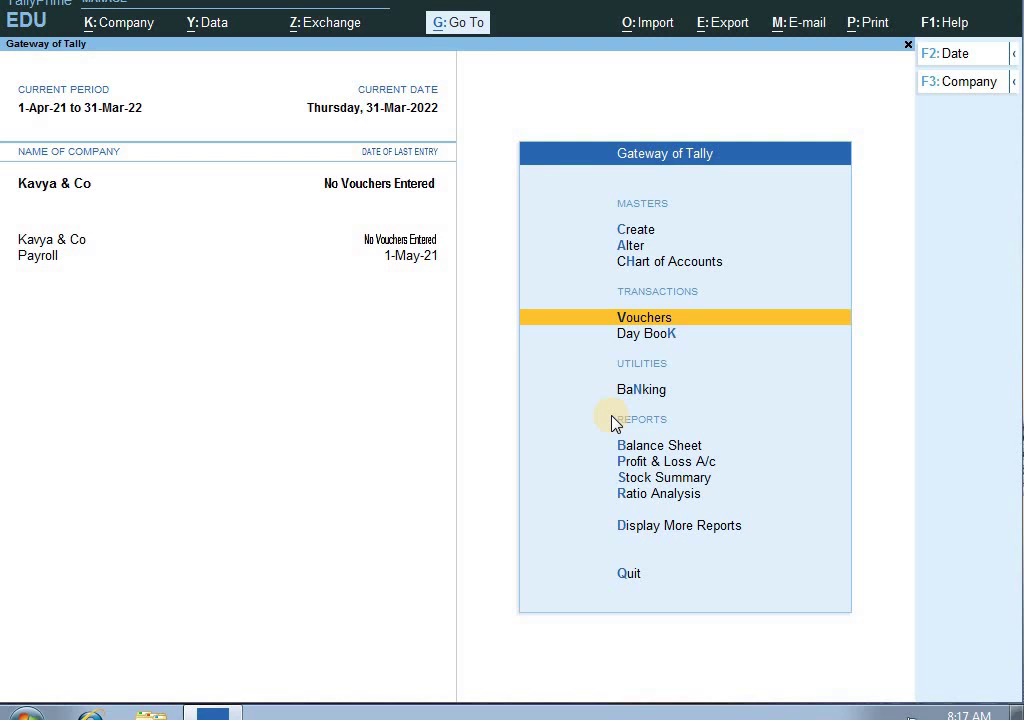
# Step: Change the current period to 1-4-2022 through 31-3-23 and open a new Journal voucher
pyautogui.hotkey('alt', 'F2')
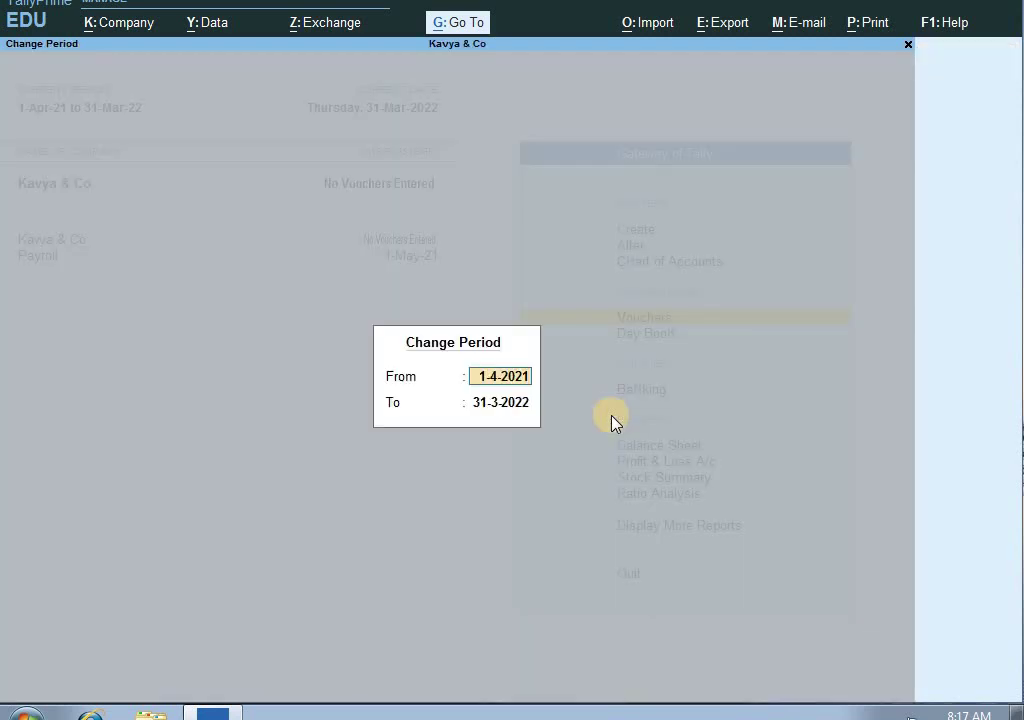
pyautogui.write('1-4-21')
pyautogui.press('BackSpace')
pyautogui.write('22')
pyautogui.press('BackSpace')
pyautogui.press('Return')
pyautogui.write('31')
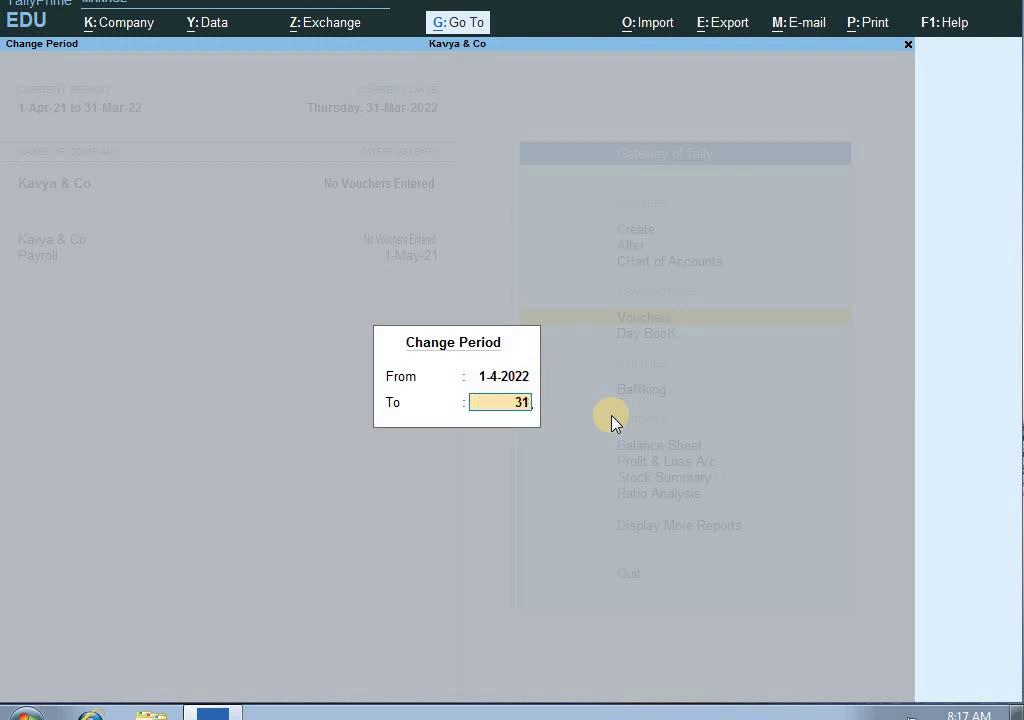
pyautogui.write('-3-2')
pyautogui.press('BackSpace')
pyautogui.press('BackSpace')
pyautogui.write('-23')
pyautogui.press('Return')
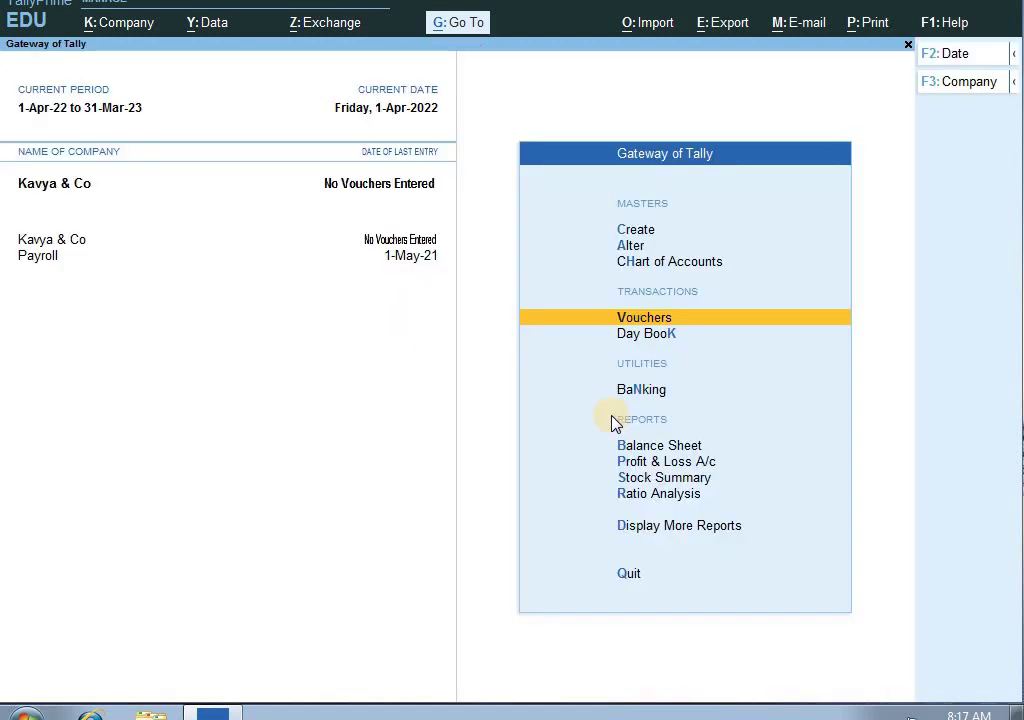
pyautogui.press('Return')
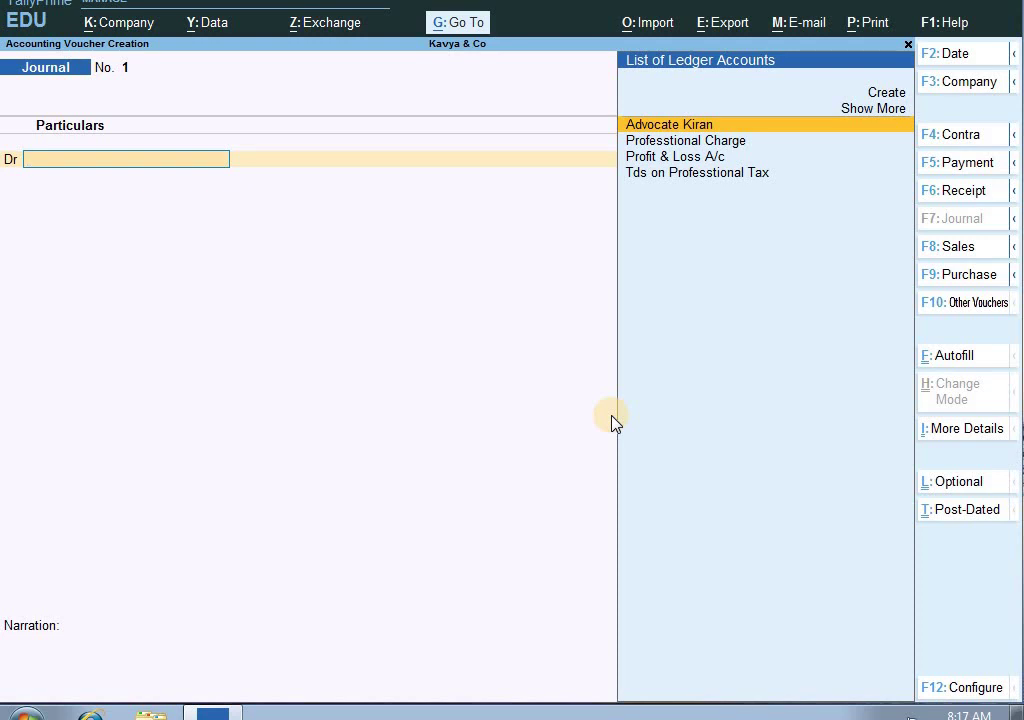
# Step: Save a journal debiting Professtional Charge 1,75,000, crediting the advocate 1,66,250 and TDS 8,750
pyautogui.write('P')
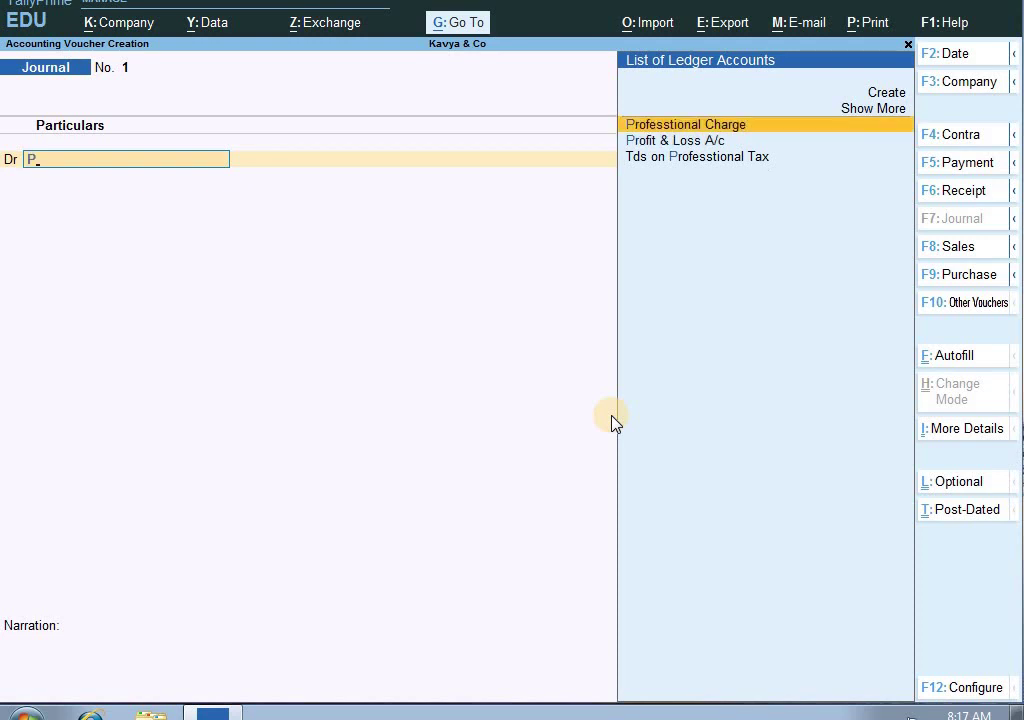
pyautogui.press('Return')
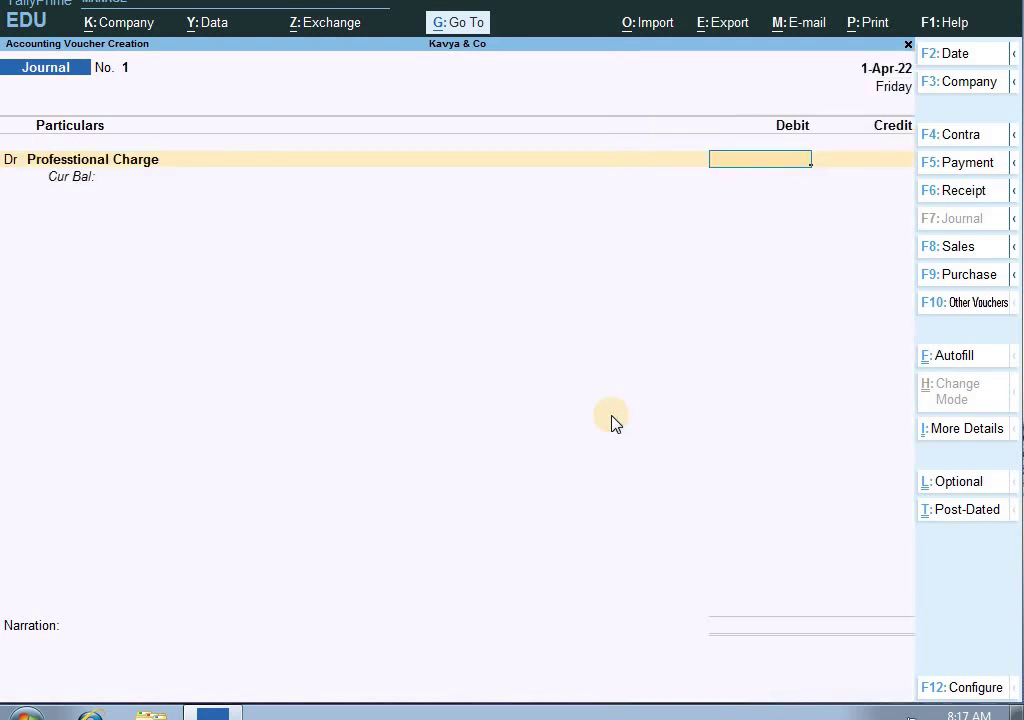
pyautogui.write('175000')
pyautogui.press('Return')
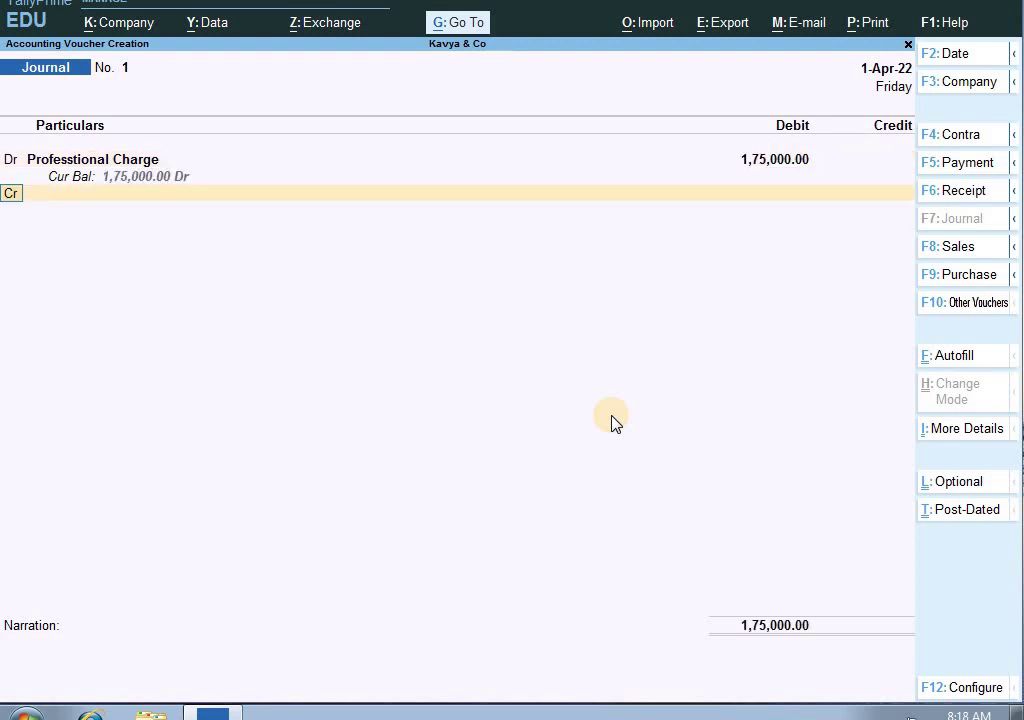
pyautogui.press('Return')
pyautogui.press('Return')
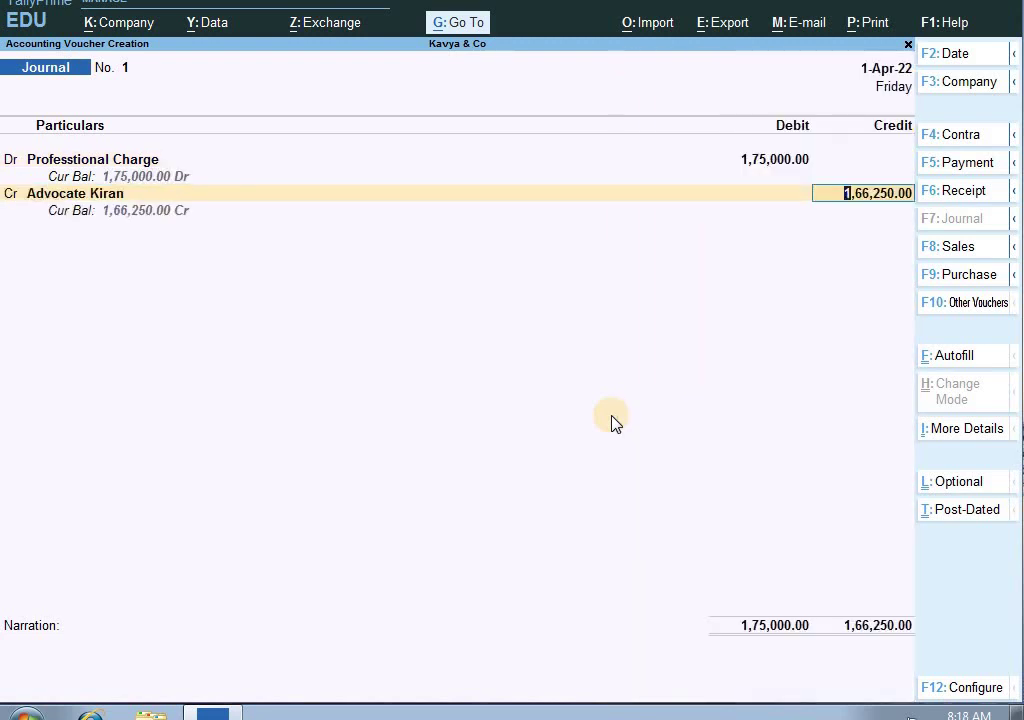
pyautogui.press('Return')
pyautogui.press('Return')
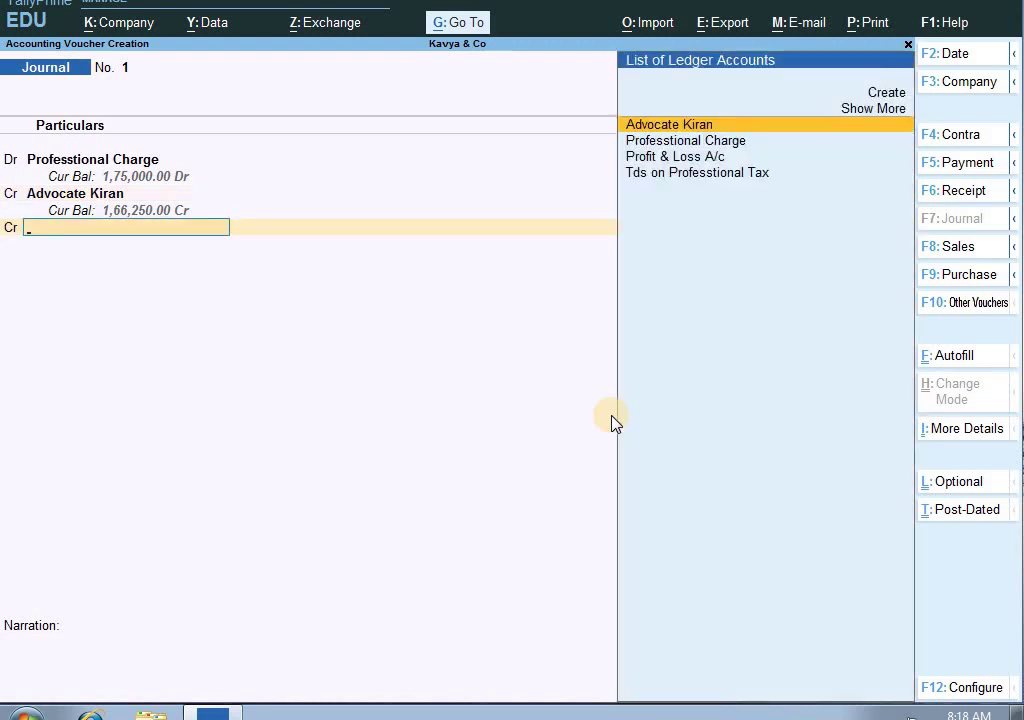
pyautogui.press('Down')
pyautogui.press('Down')
pyautogui.press('Down')
pyautogui.press('Return')
pyautogui.press('Return')
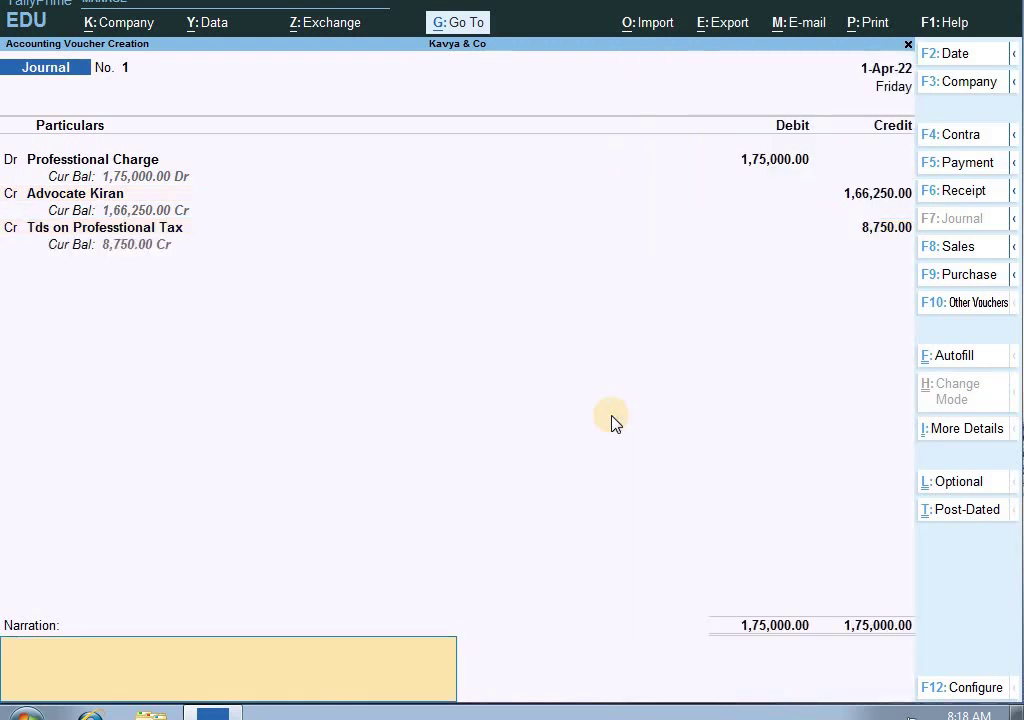
pyautogui.press('Return')
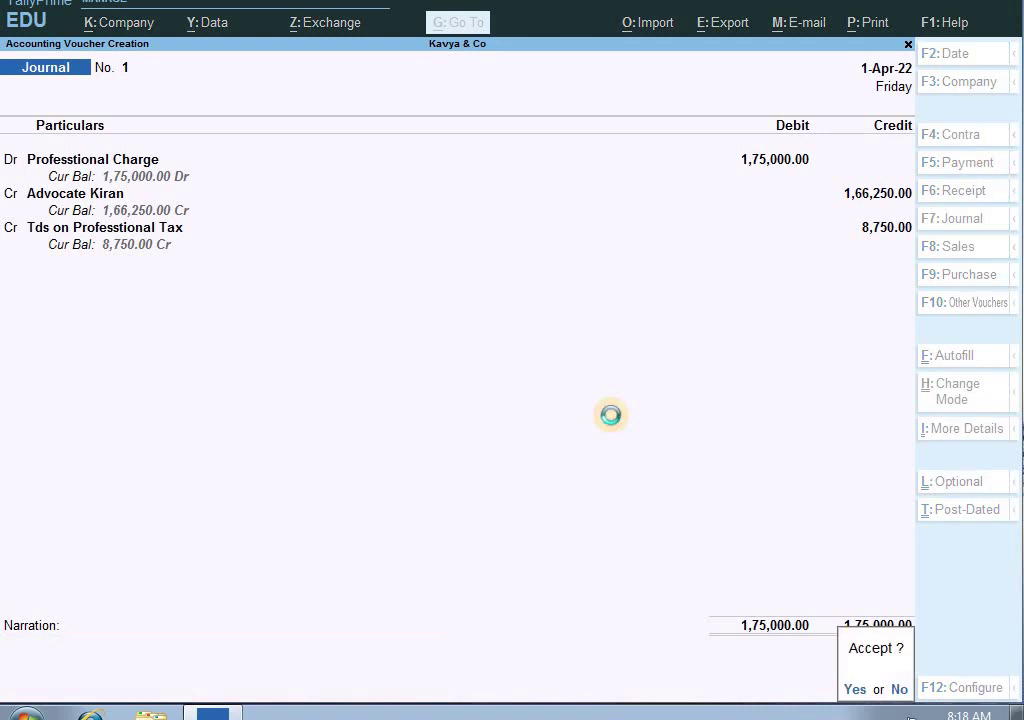
pyautogui.press('Return')
# Step: Save a second journal debiting Professtional Charge 75,000, crediting the advocate 71,250 and TDS 3,750
pyautogui.press('Down')
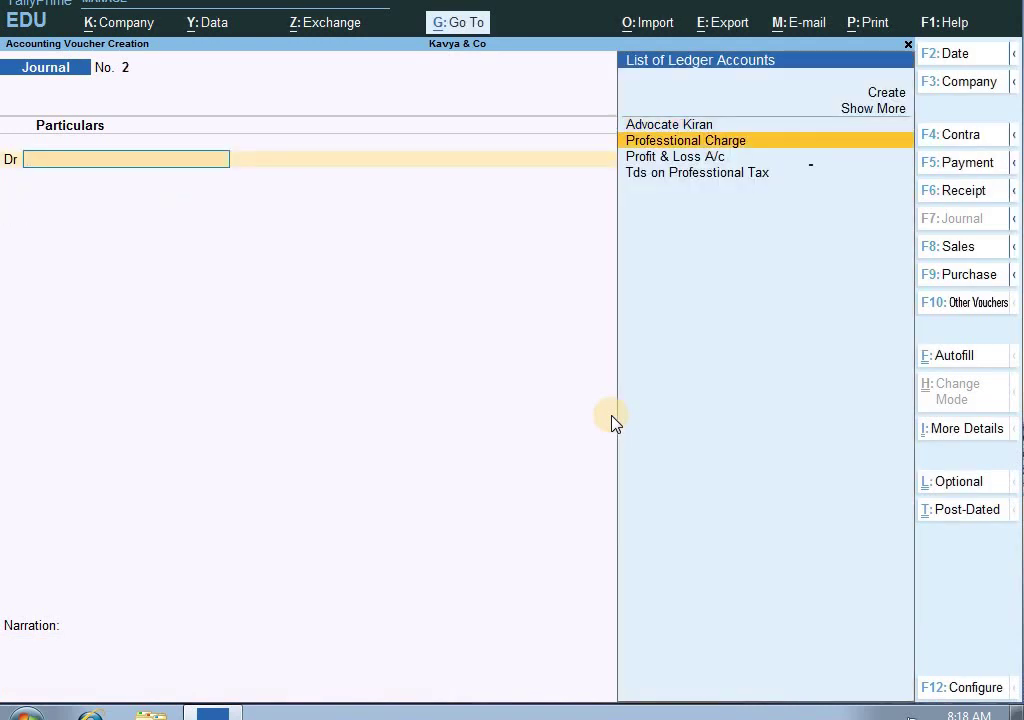
pyautogui.press('Return')
pyautogui.write('75000')
pyautogui.press('Return')
pyautogui.press('Down')
pyautogui.press('Down')
pyautogui.press('Down')
pyautogui.press('Return')
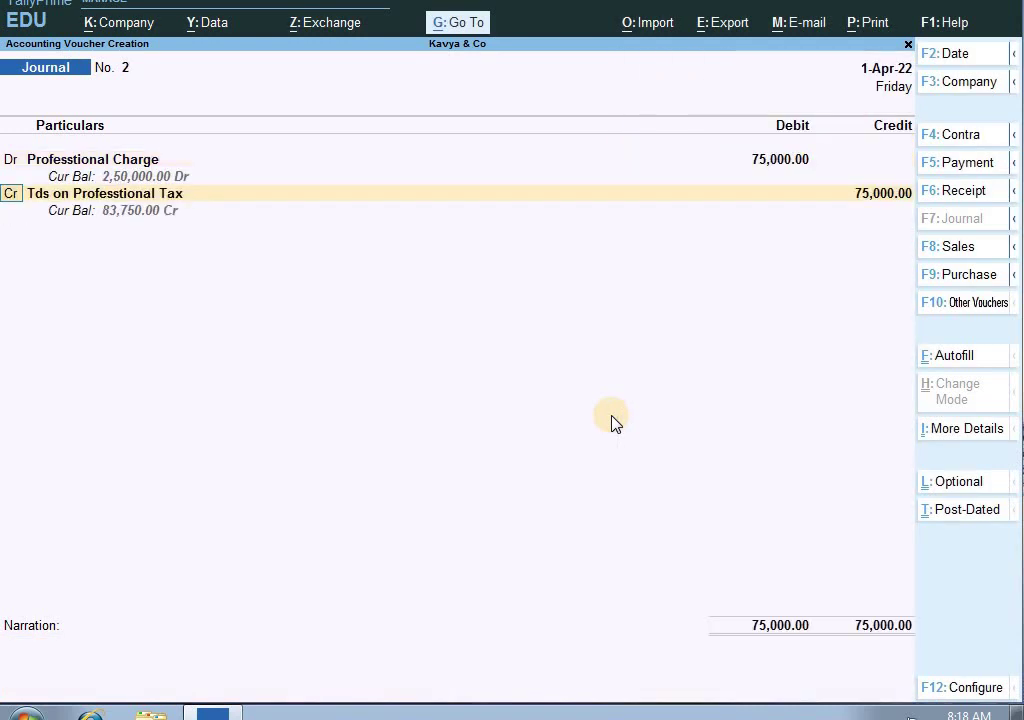
pyautogui.press('Return')
pyautogui.press('Up')
pyautogui.press('Up')
pyautogui.press('Up')
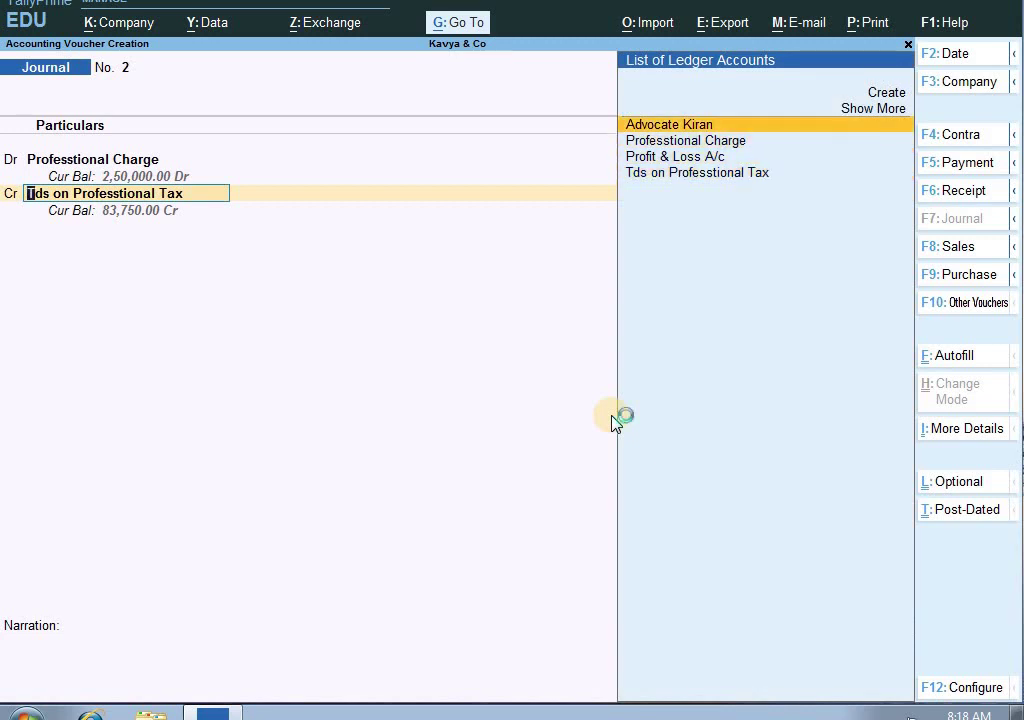
pyautogui.press('Return')
pyautogui.press('Return')
pyautogui.press('Return')
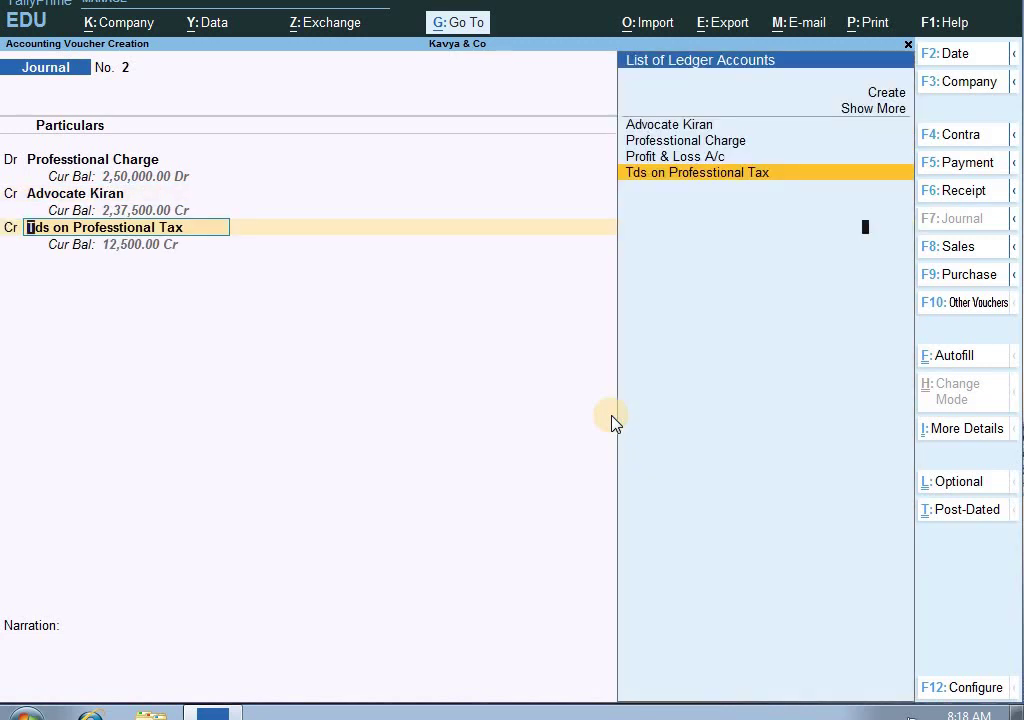
pyautogui.press('Return')
pyautogui.press('Return')
pyautogui.press('Return')
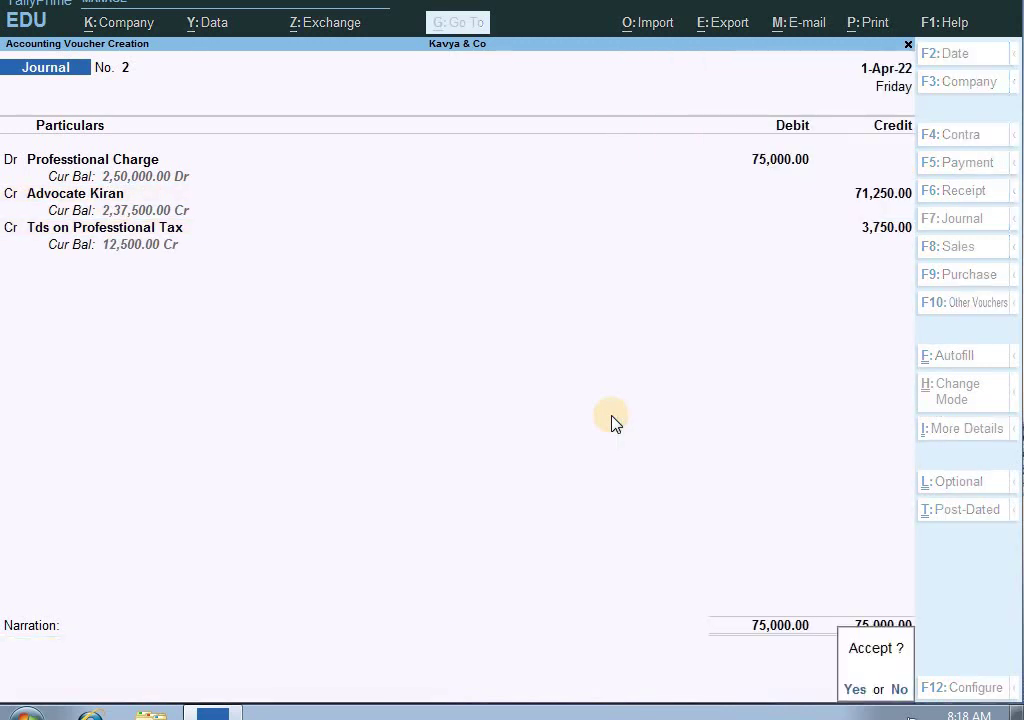
pyautogui.press('Return')
pyautogui.press('Escape')
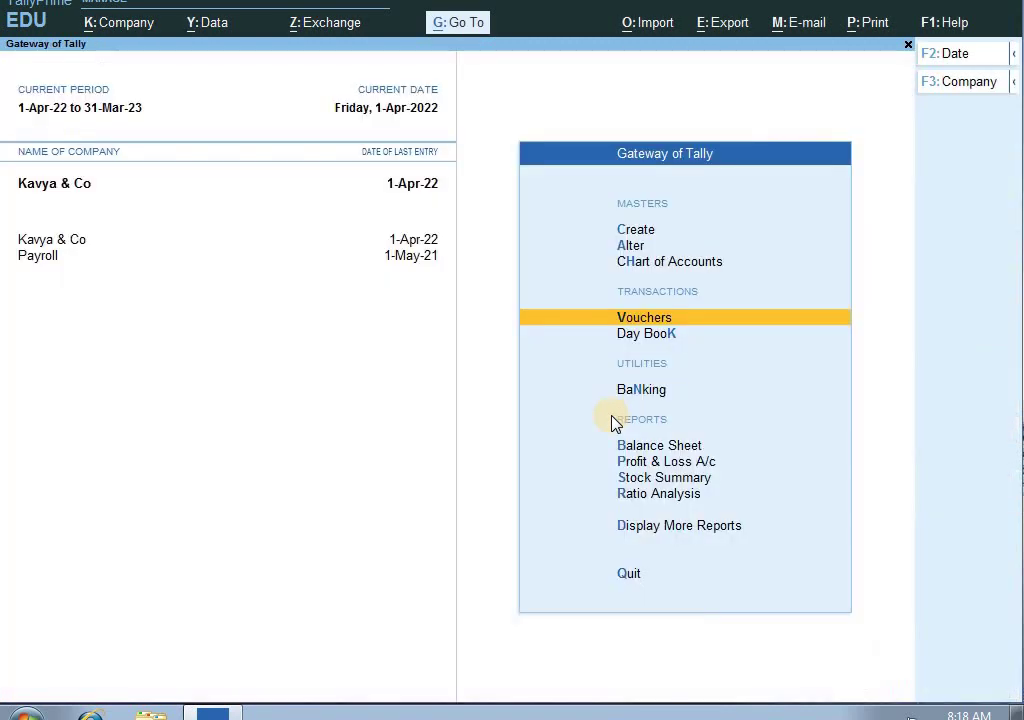
pyautogui.press('Return')
# Step: Autofill and save a TDS Stat Payment for section 194J, Non Company, paid from Cash
pyautogui.press('F5')
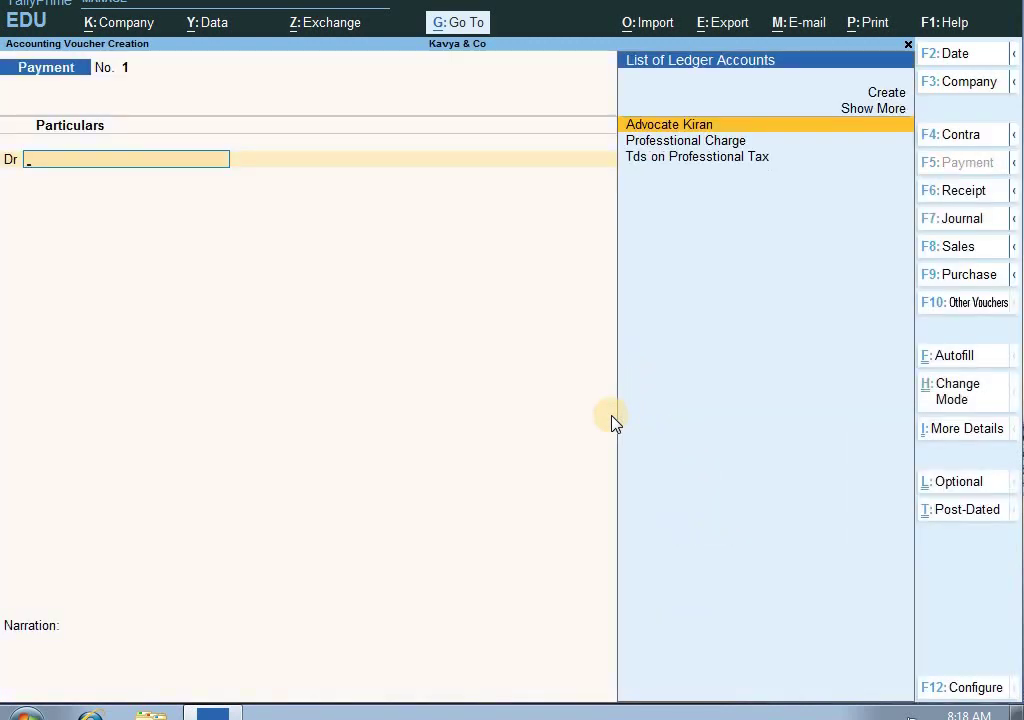
pyautogui.hotkey('ctrl', 'f')
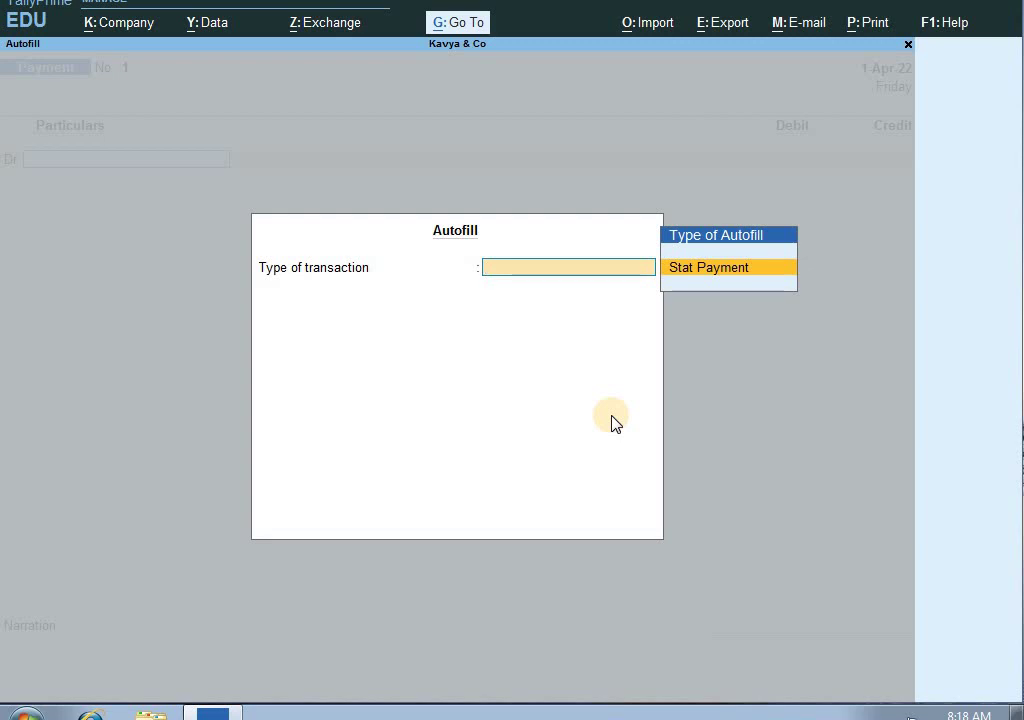
pyautogui.press('Return')
pyautogui.press('Return')
pyautogui.press('Return')
pyautogui.press('Return')
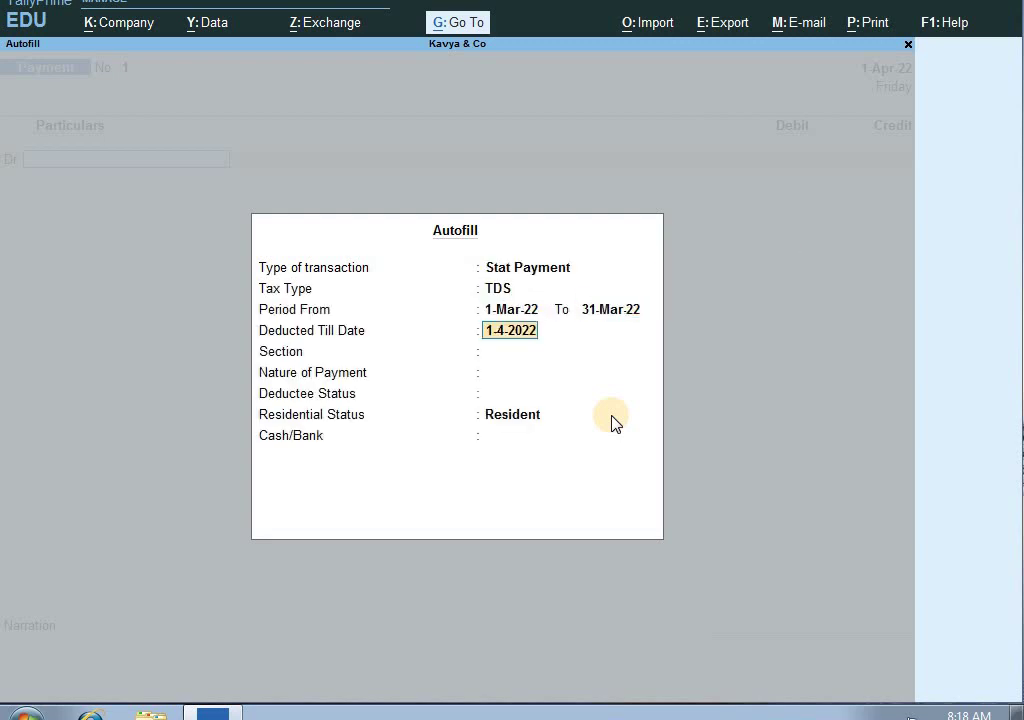
pyautogui.press('Return')
pyautogui.press('Return')
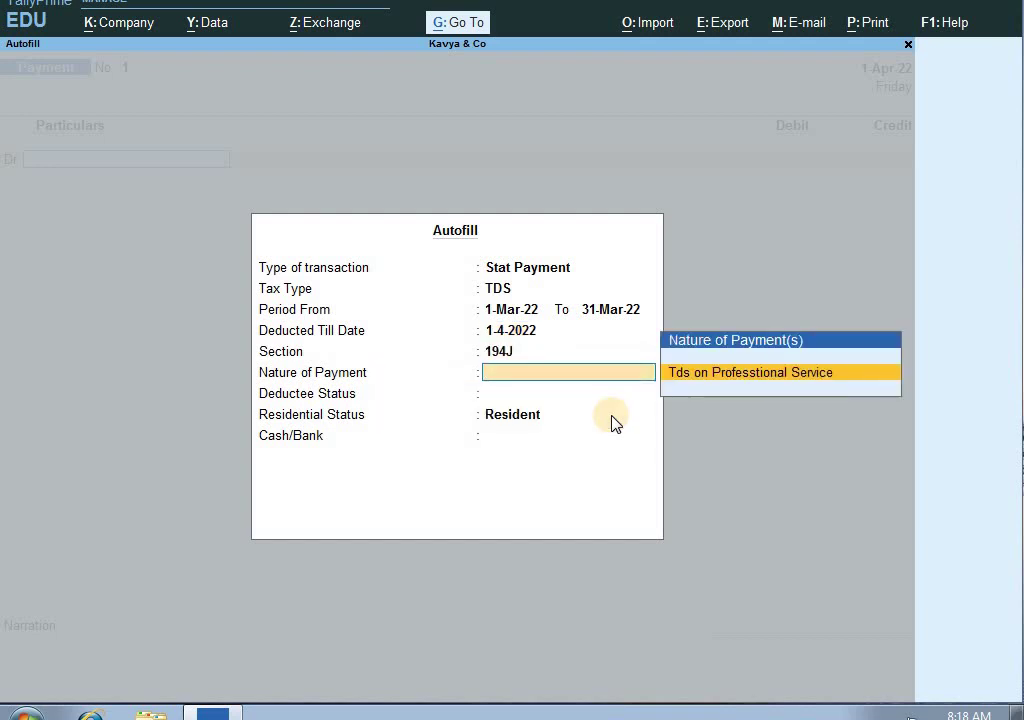
pyautogui.press('Return')
pyautogui.press('Down')
pyautogui.press('Down')
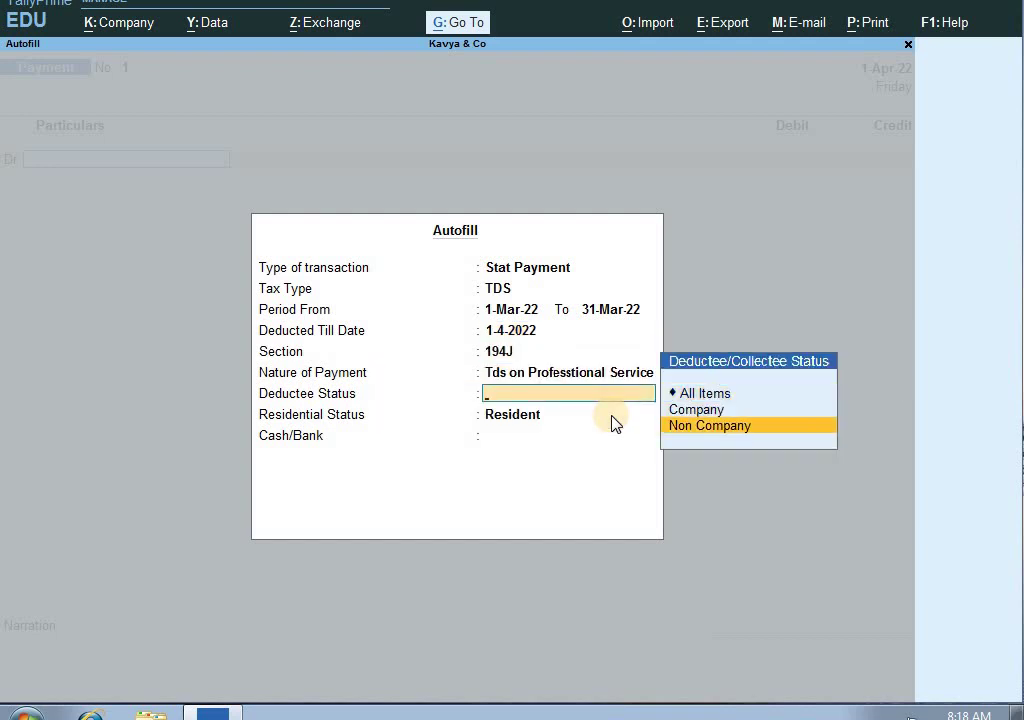
pyautogui.press('Return')
pyautogui.press('Return')
pyautogui.press('Return')
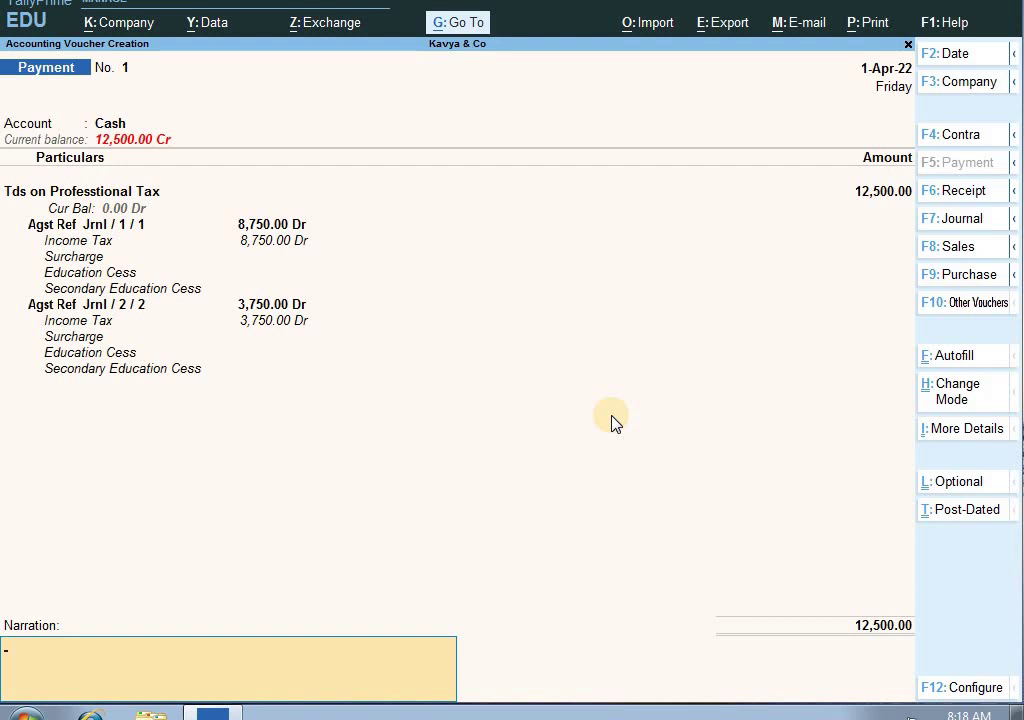
pyautogui.press('Return')
pyautogui.press('Return')
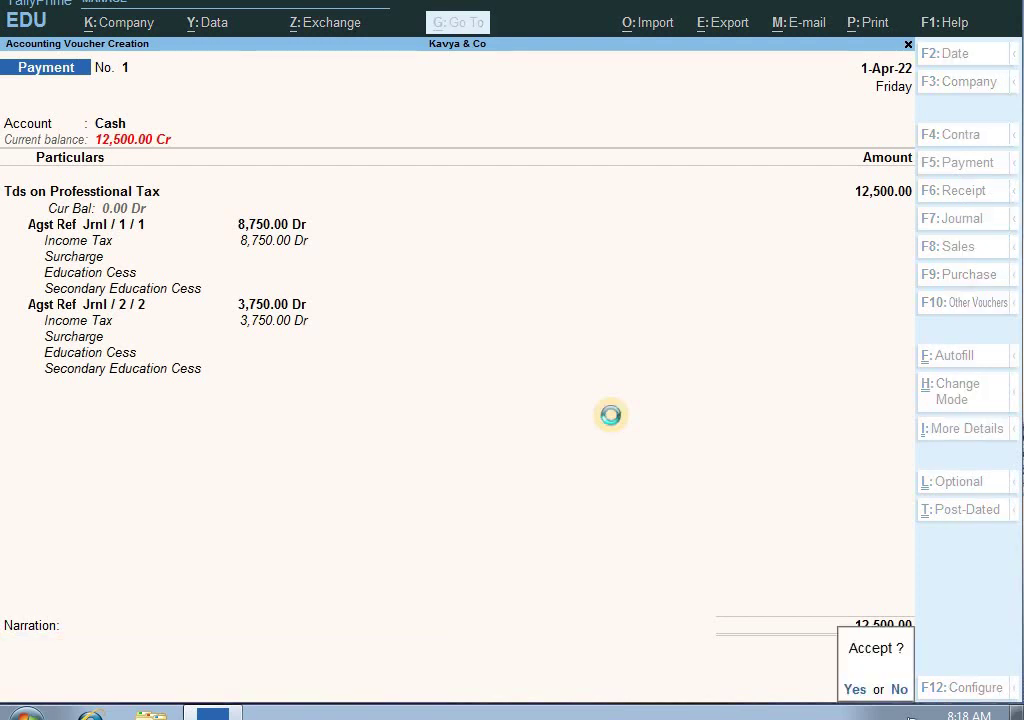
pyautogui.press('Escape')
pyautogui.press('Down')
pyautogui.press('Down')
pyautogui.press('Down')
pyautogui.press('Down')
pyautogui.press('Down')
pyautogui.press('Down')
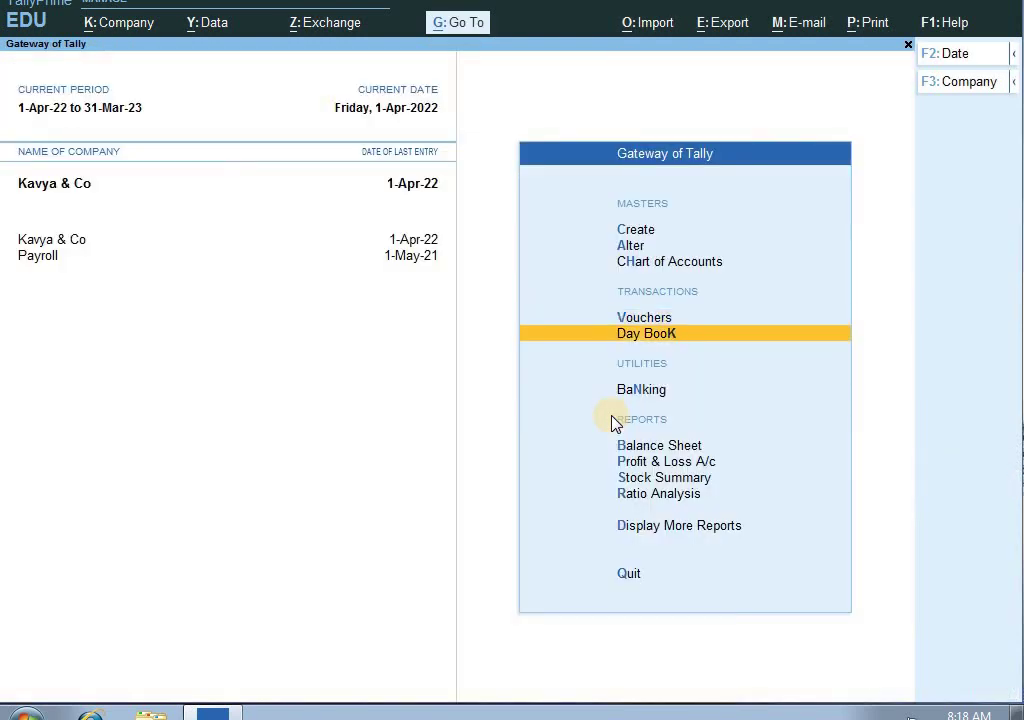
pyautogui.press('Down')
pyautogui.press('Return')
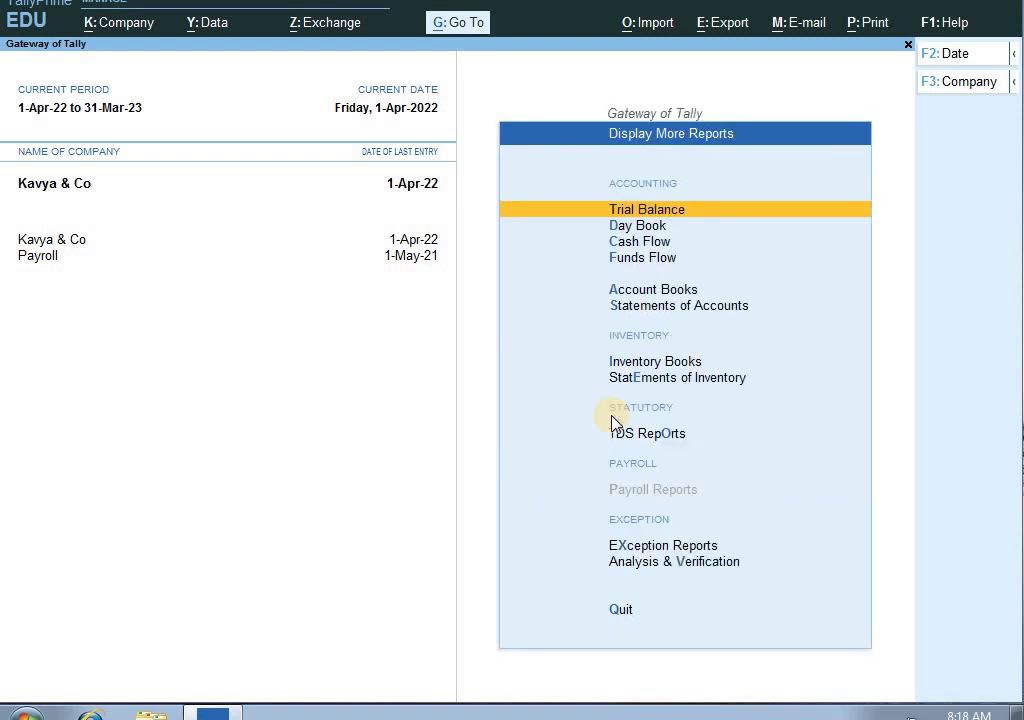
pyautogui.press('Down')
pyautogui.press('e')
pyautogui.press('x')
pyautogui.press('o')
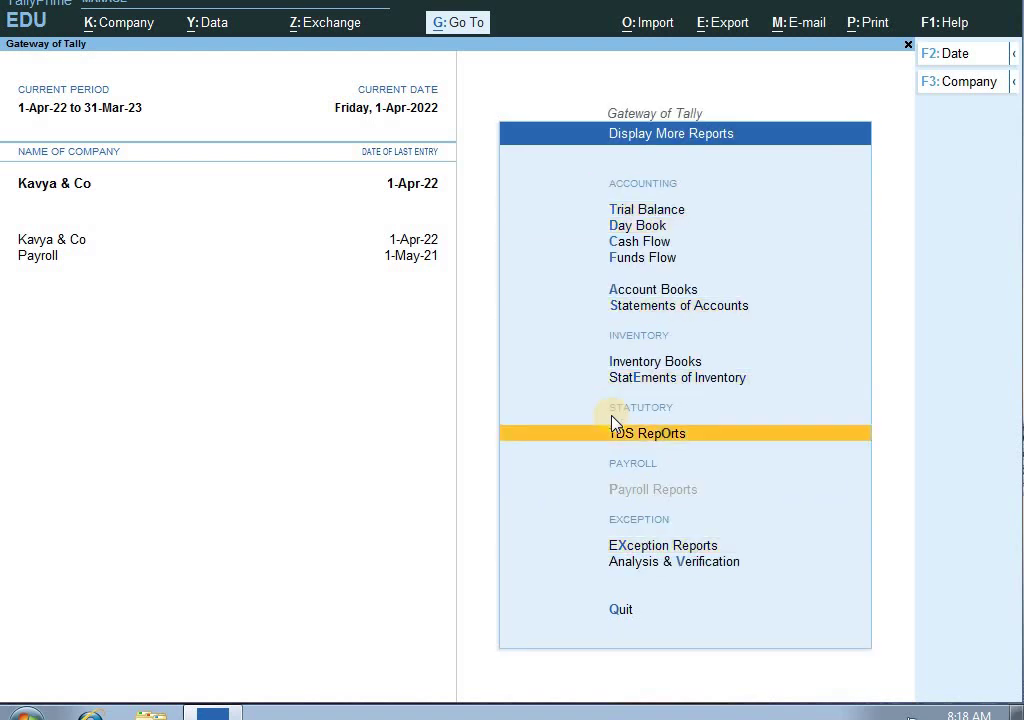
pyautogui.press('Return')
pyautogui.press('Down')
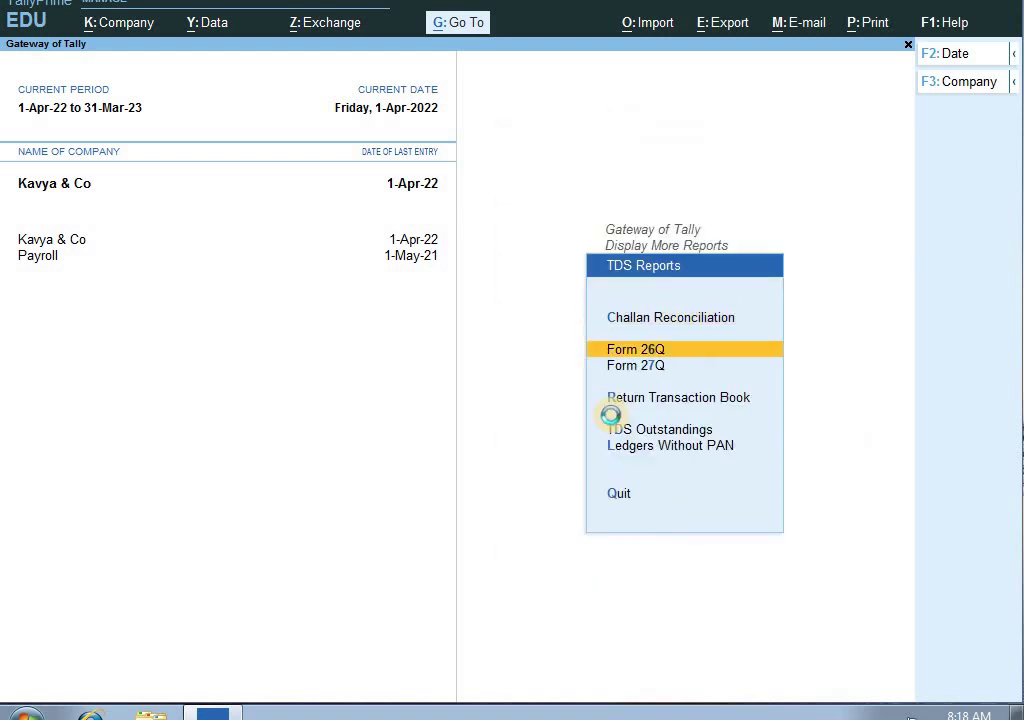
pyautogui.press('Return')
pyautogui.press('Down')
pyautogui.press('Down')
pyautogui.press('Down')
pyautogui.press('Down')
pyautogui.press('Down')
pyautogui.press('Down')
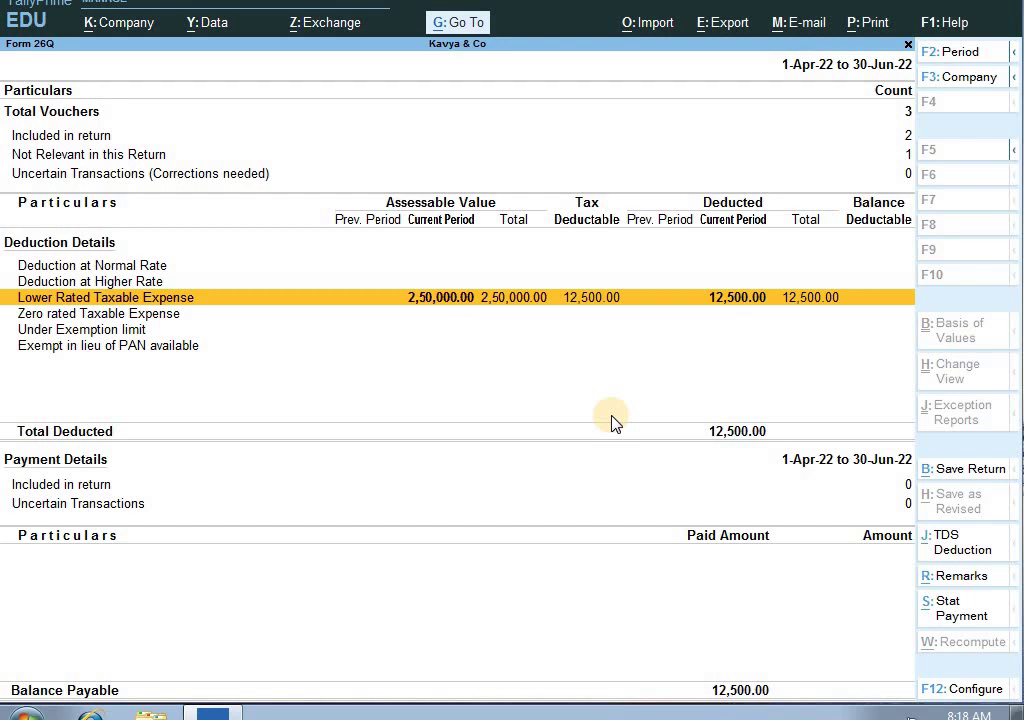
pyautogui.press('Down')
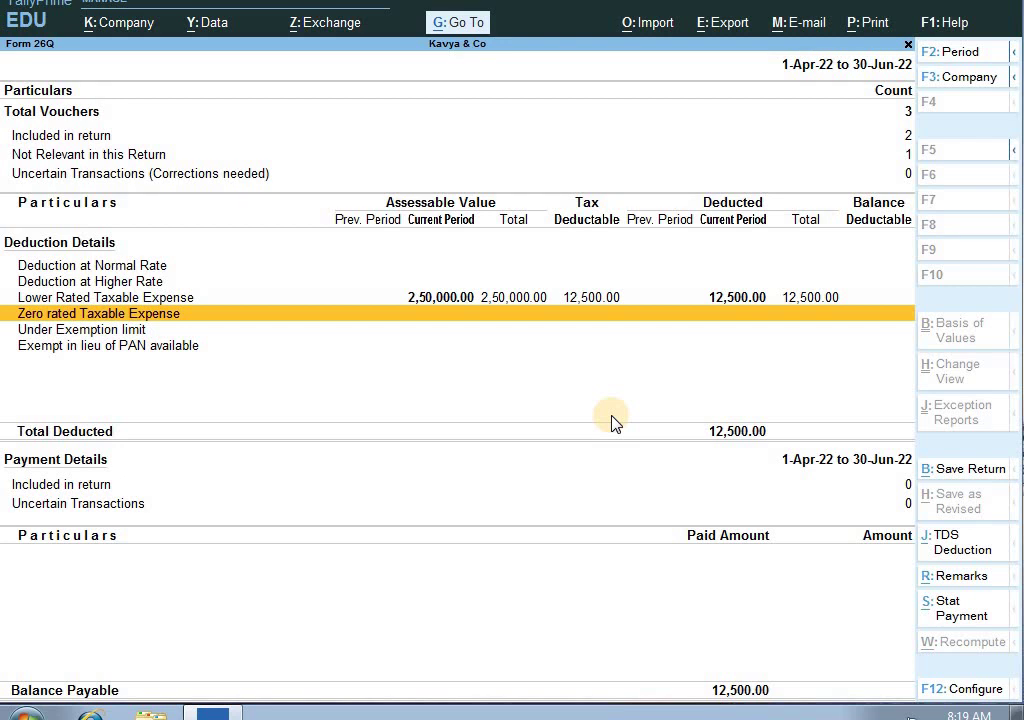
pyautogui.press('Up')
pyautogui.press('Escape')
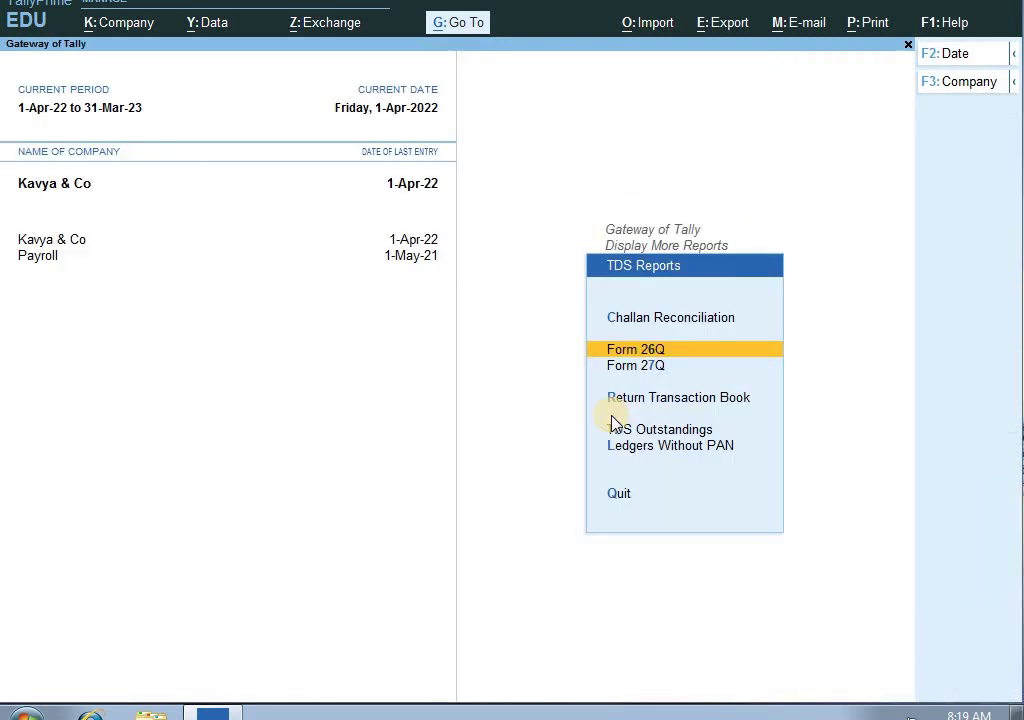
pyautogui.press('Escape')
pyautogui.press('Escape')
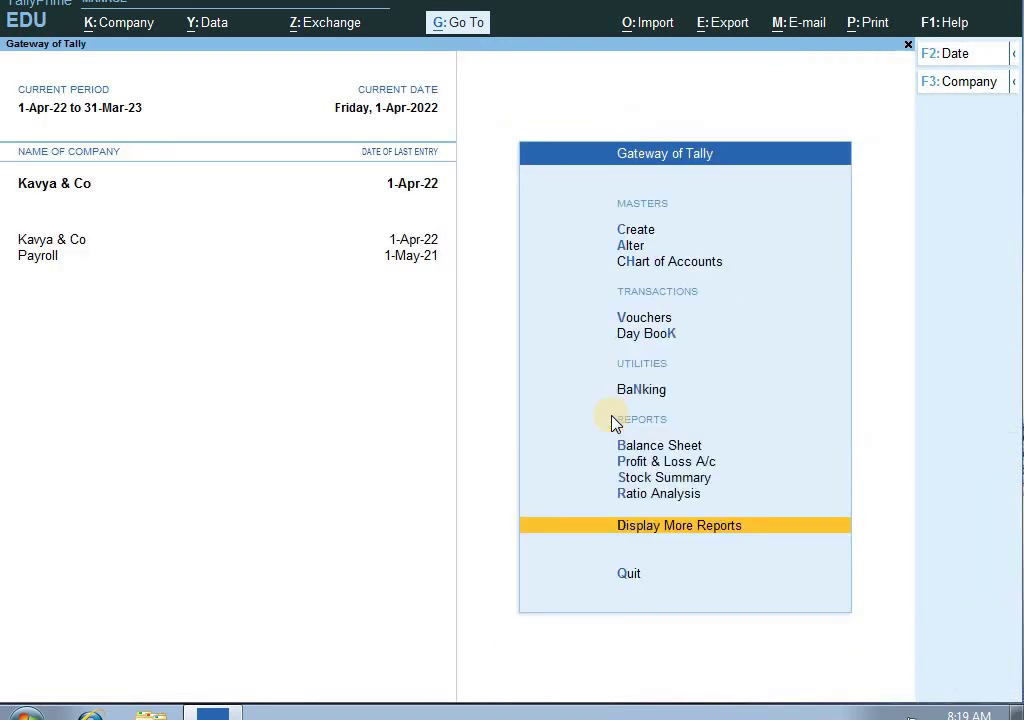